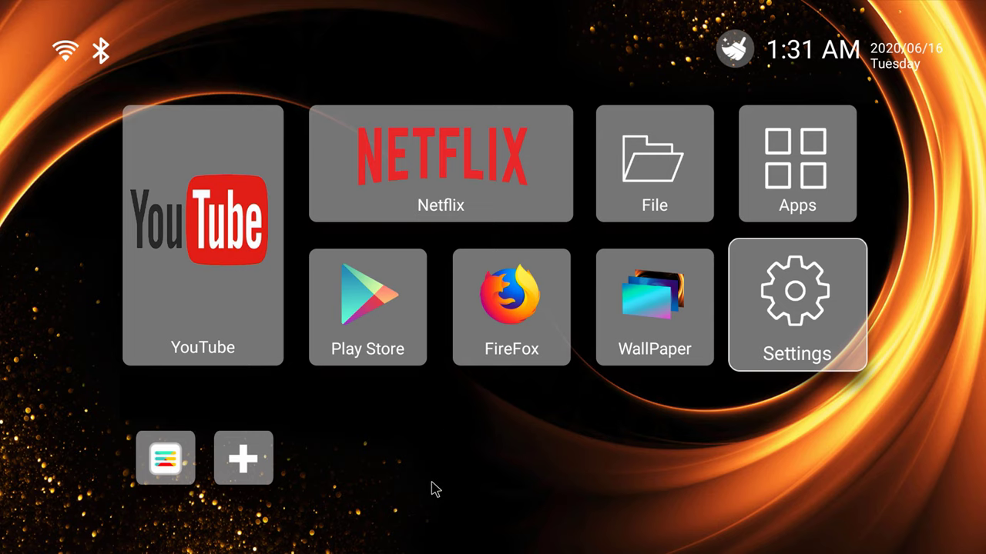
Switch between the Play Store and the home screen via recent apps, ending on the home screen.
mouse_move(333, 552)
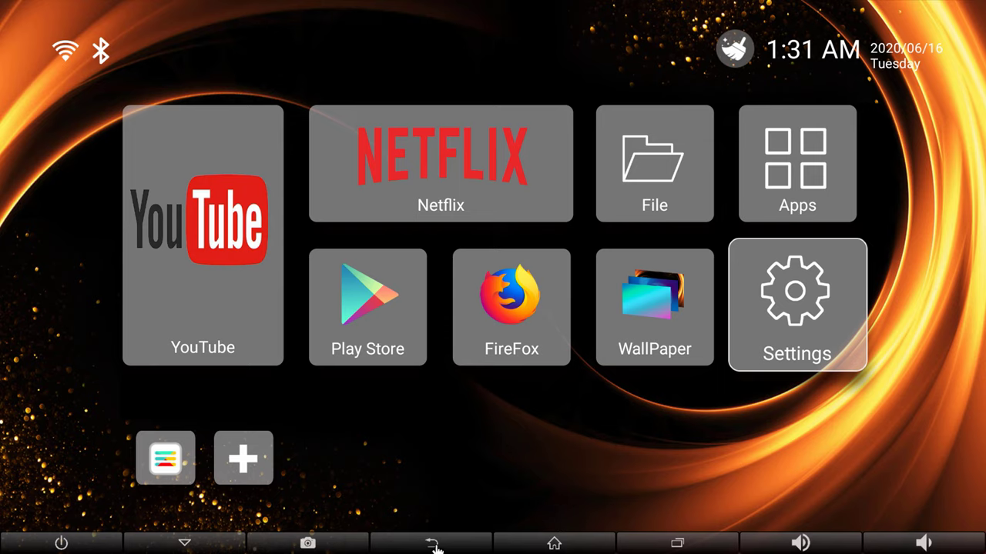
mouse_move(439, 7)
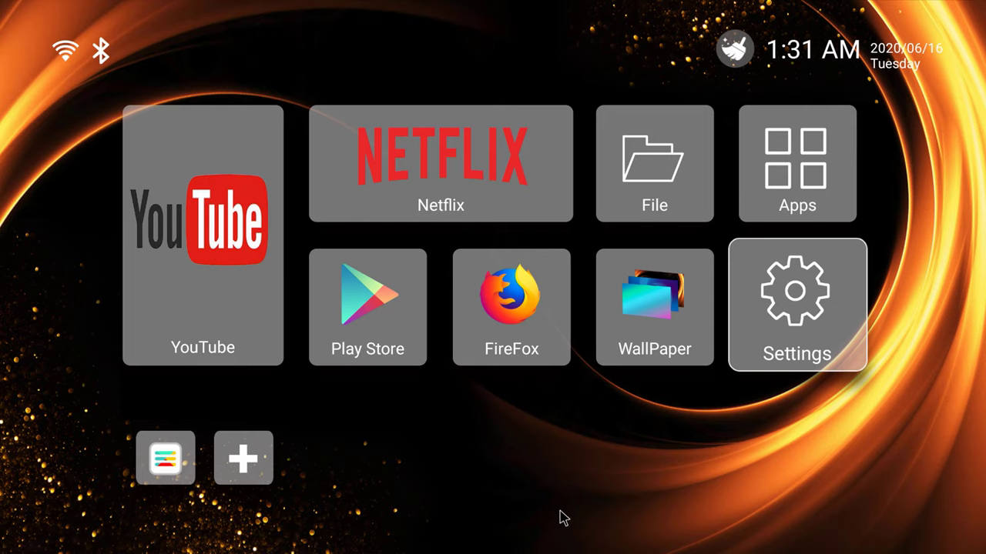
mouse_move(572, 535)
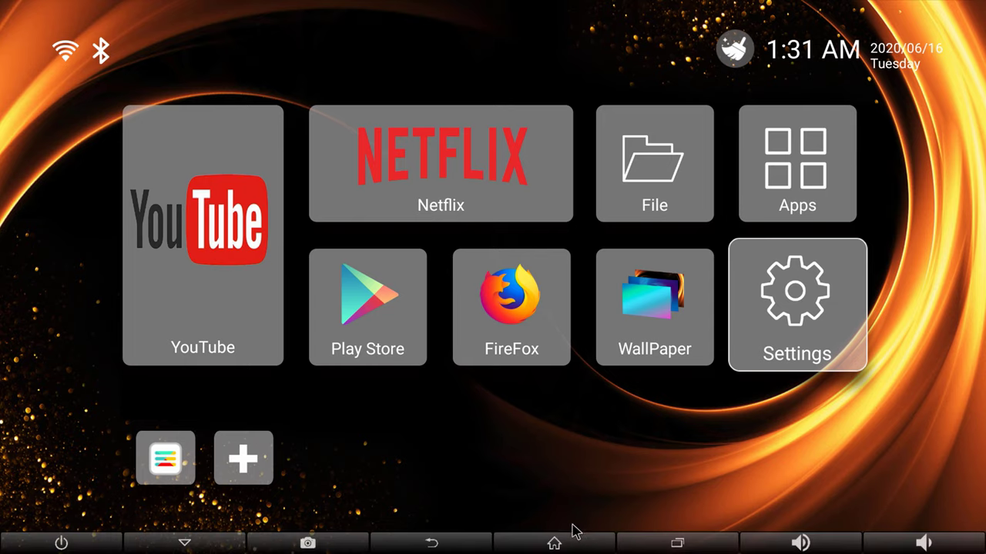
click(677, 545)
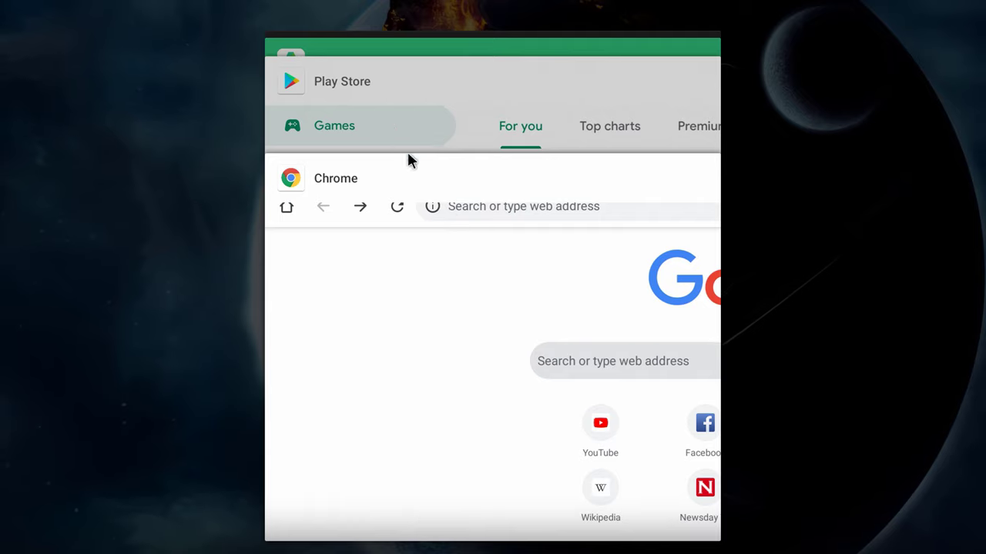
drag(410, 160, 403, 475)
click(402, 464)
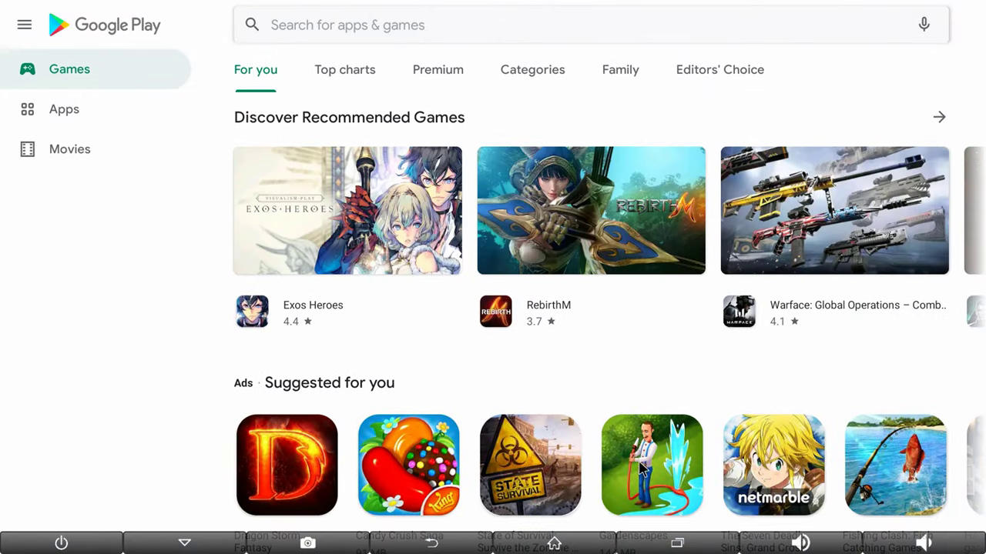
click(555, 543)
click(631, 545)
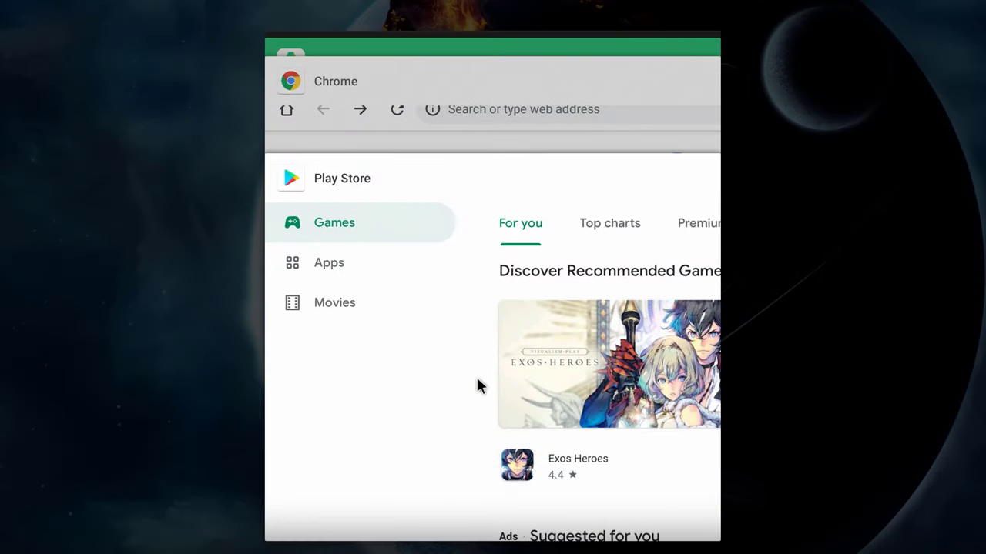
click(474, 373)
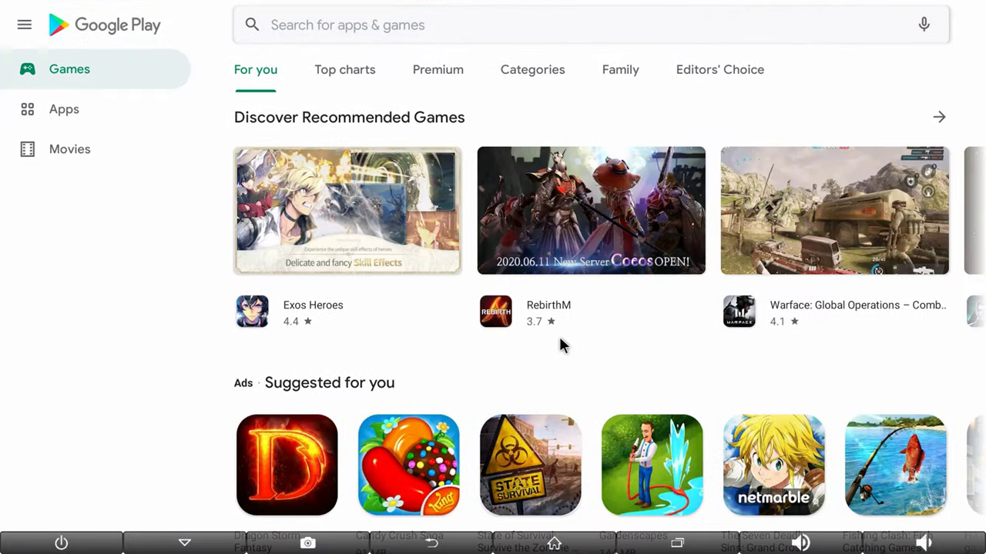
click(552, 544)
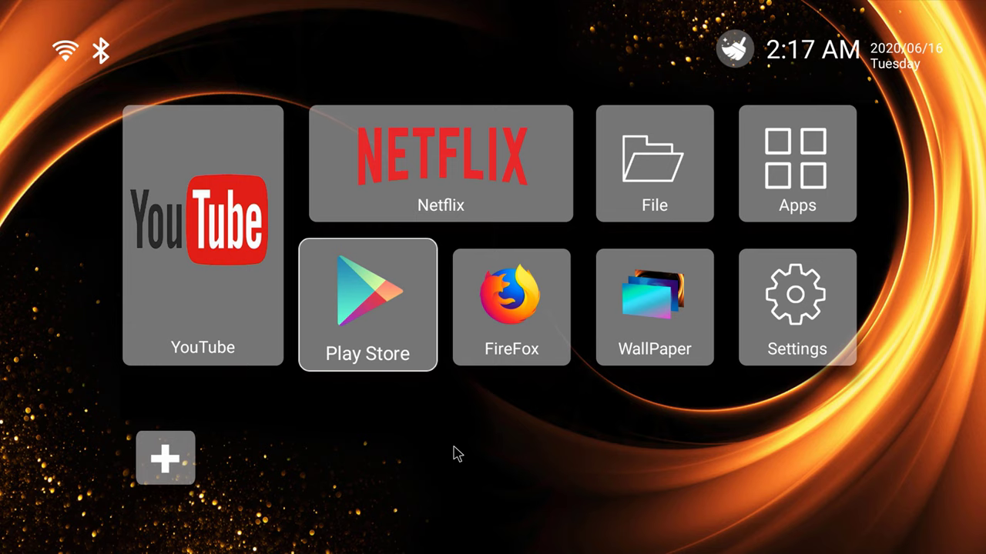
Launch the Play Store and rerun the earlier 'Menu Button' search from history.
click(357, 314)
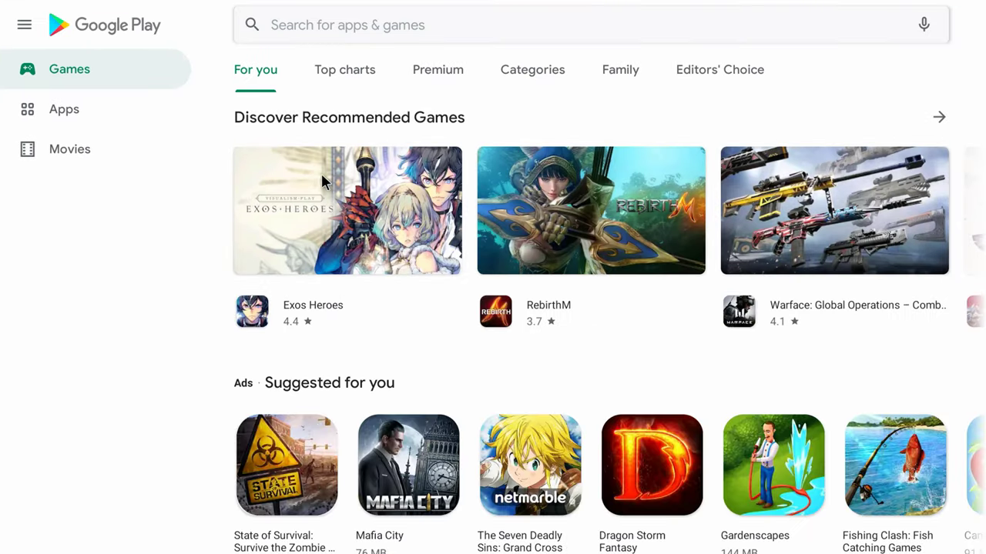
click(303, 24)
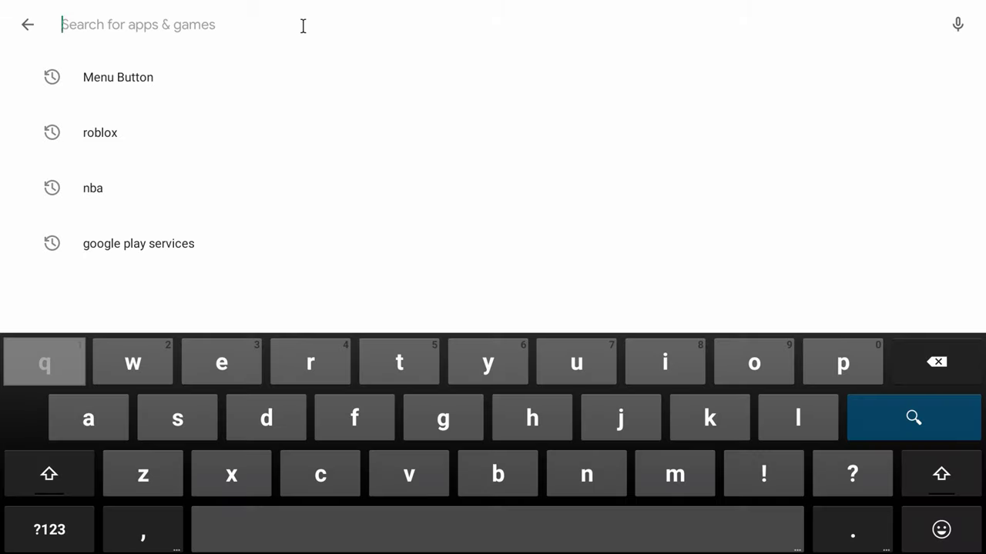
click(133, 80)
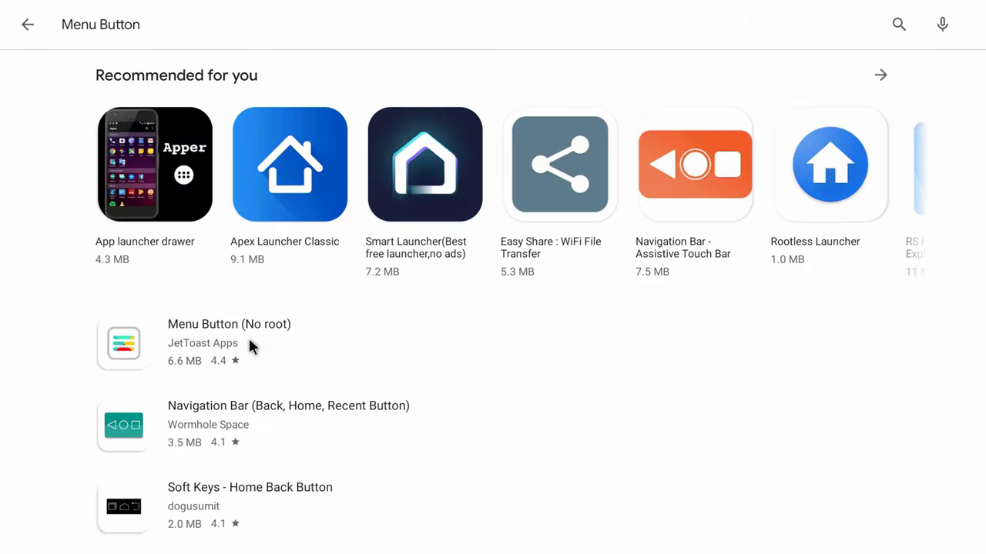
scroll(248, 347, down, 3)
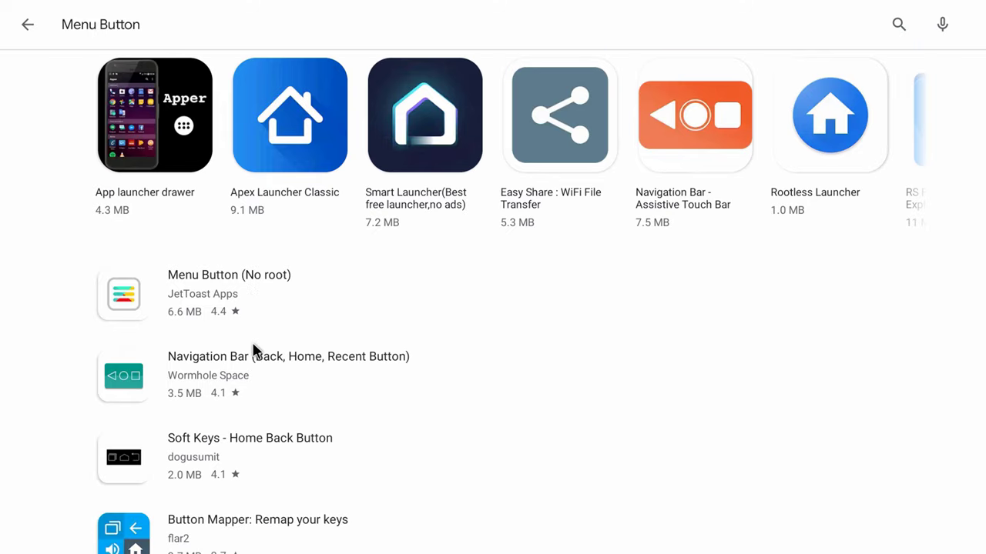
scroll(262, 291, down, 3)
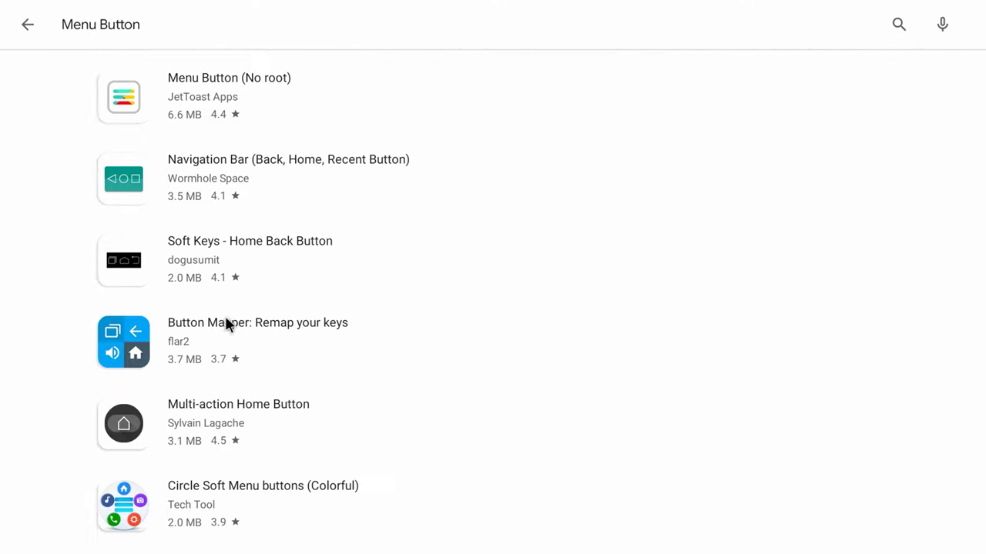
scroll(319, 423, up, 3)
scroll(307, 425, up, 3)
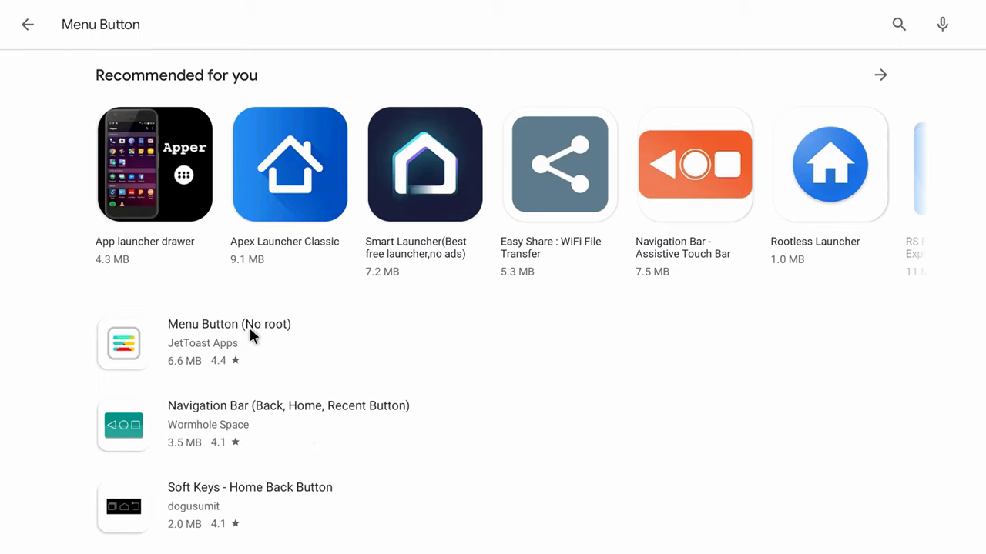
Open the Menu Button (No root) app page and install it.
key(Escape)
click(120, 342)
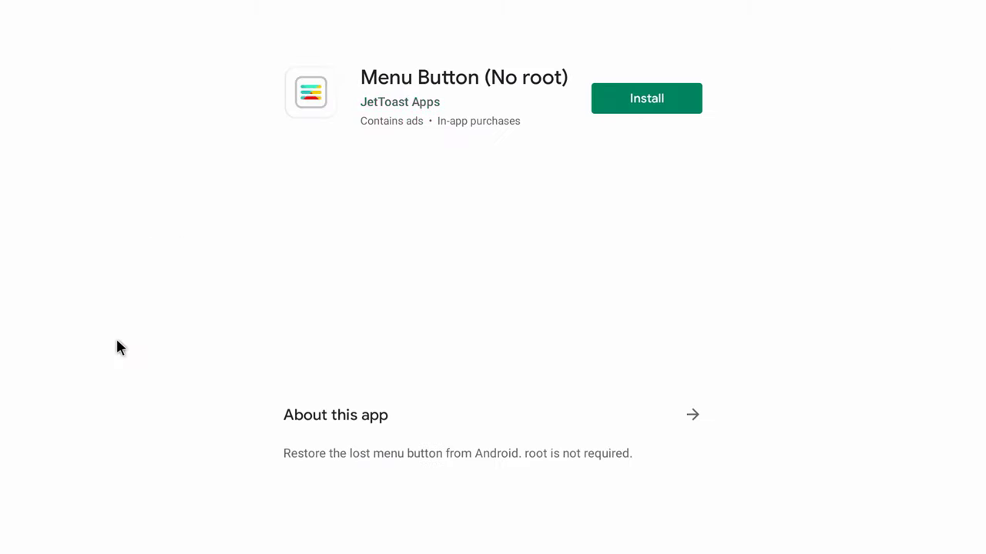
click(643, 97)
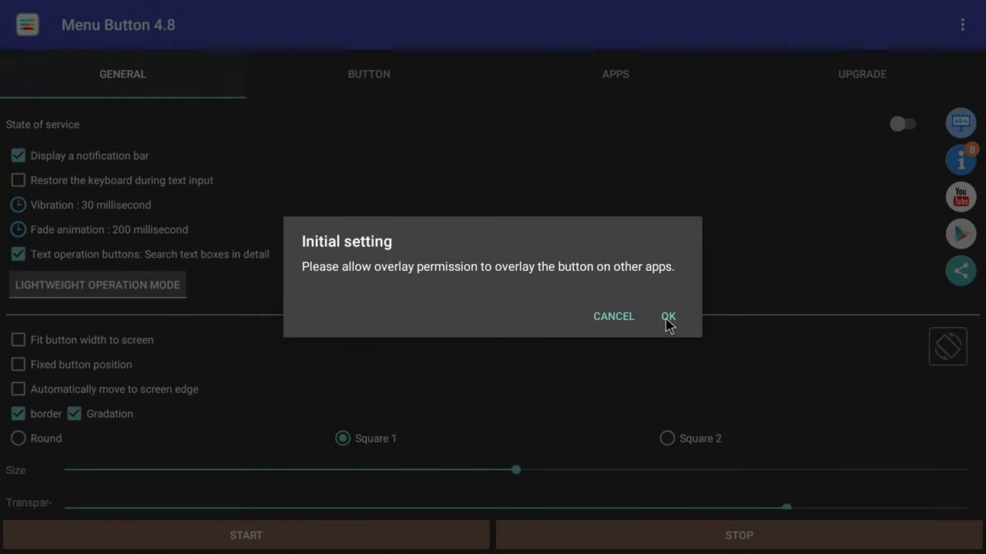
Allow Menu Button to display over other apps and turn on its accessibility service.
click(666, 318)
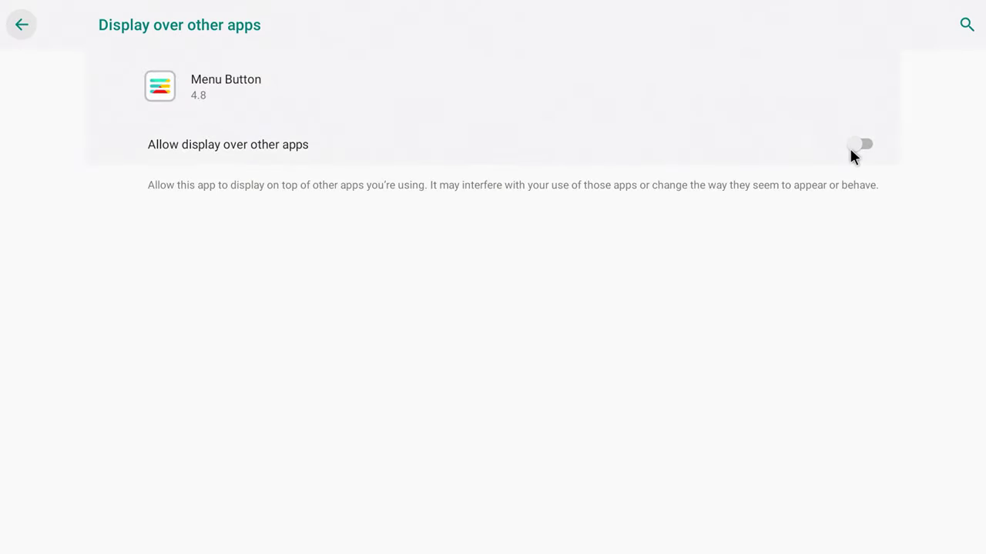
click(780, 141)
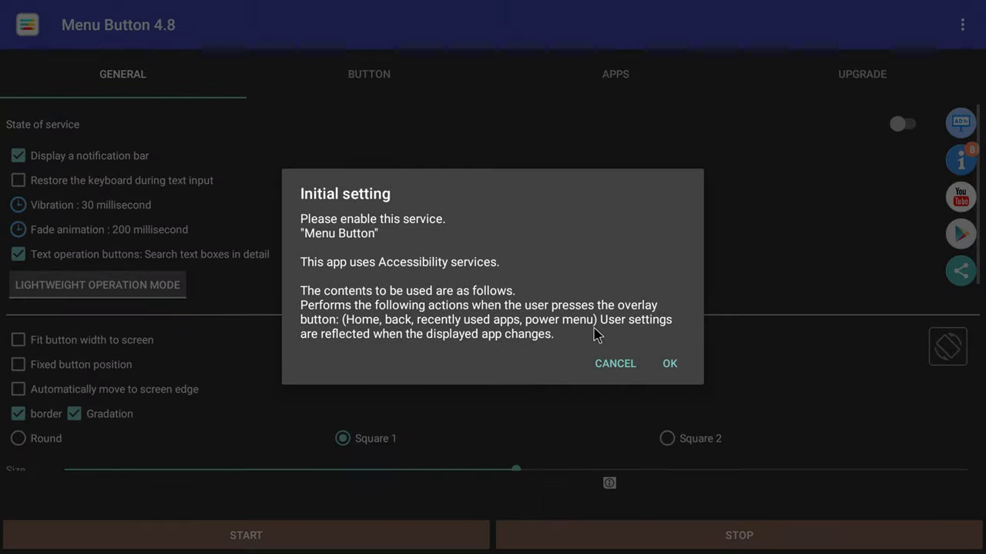
click(660, 365)
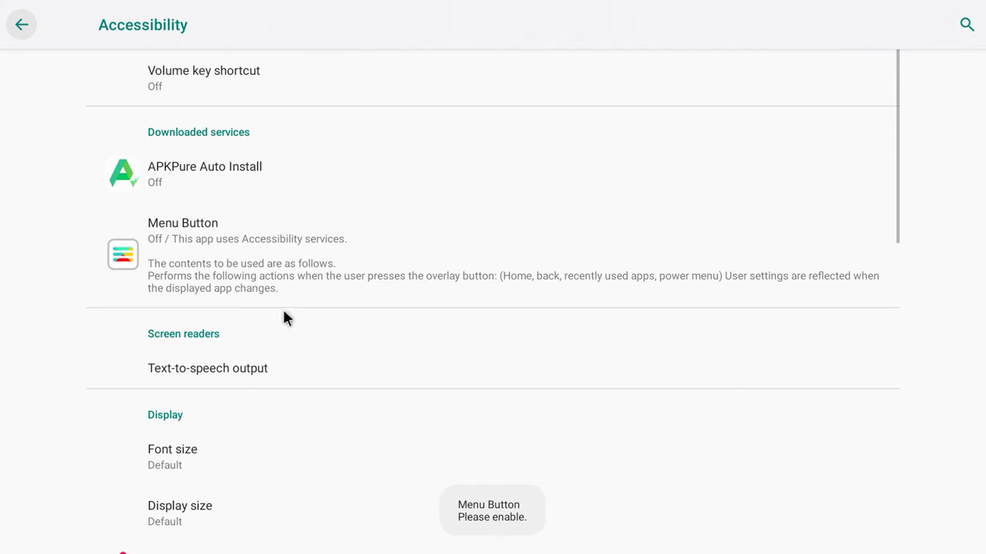
click(257, 256)
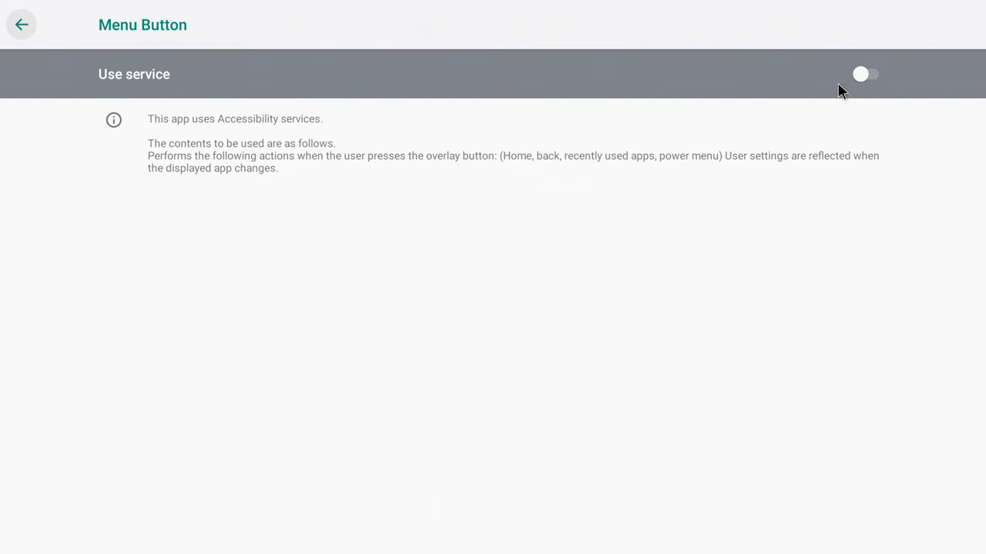
click(861, 74)
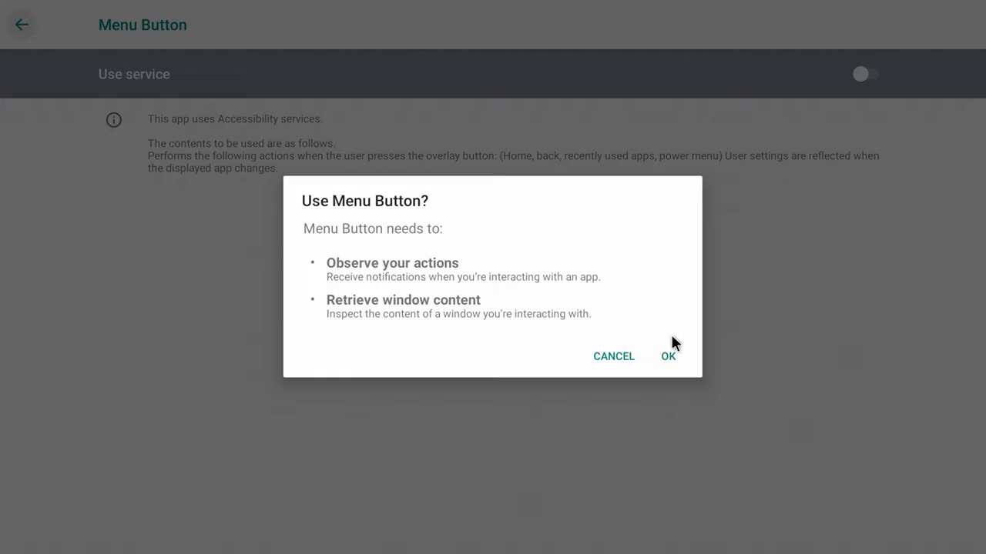
click(667, 357)
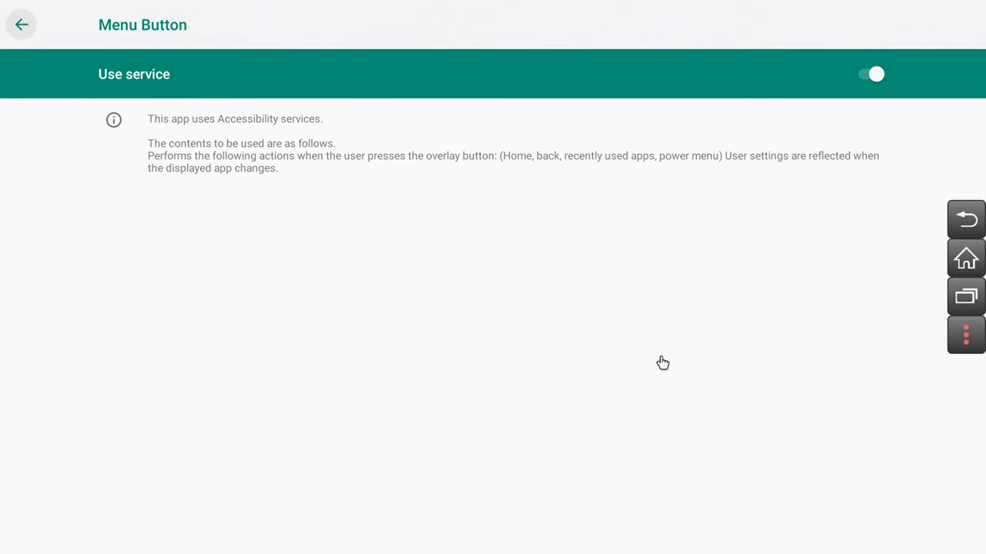
Dismiss the service-started message with 'Do not redisplay' ticked.
right_click(509, 247)
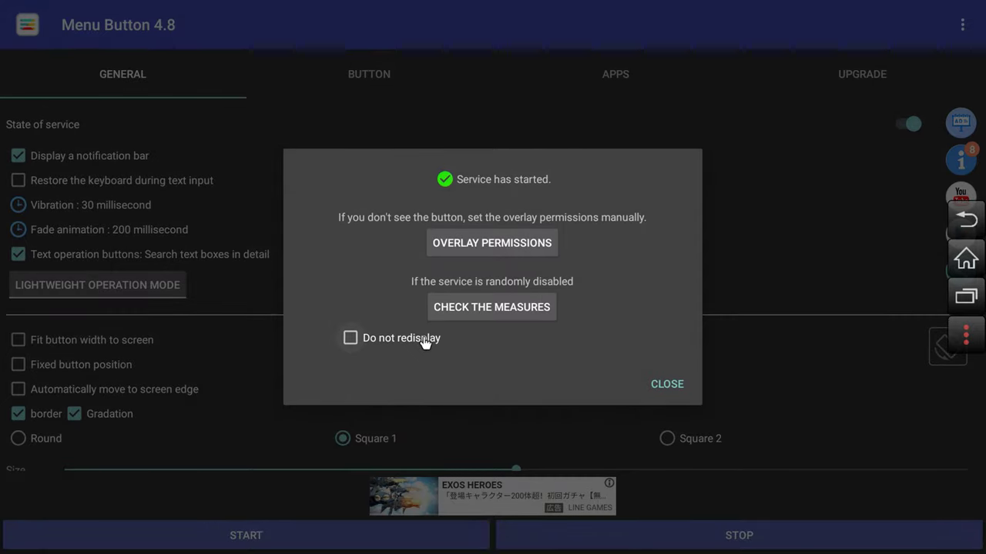
click(420, 343)
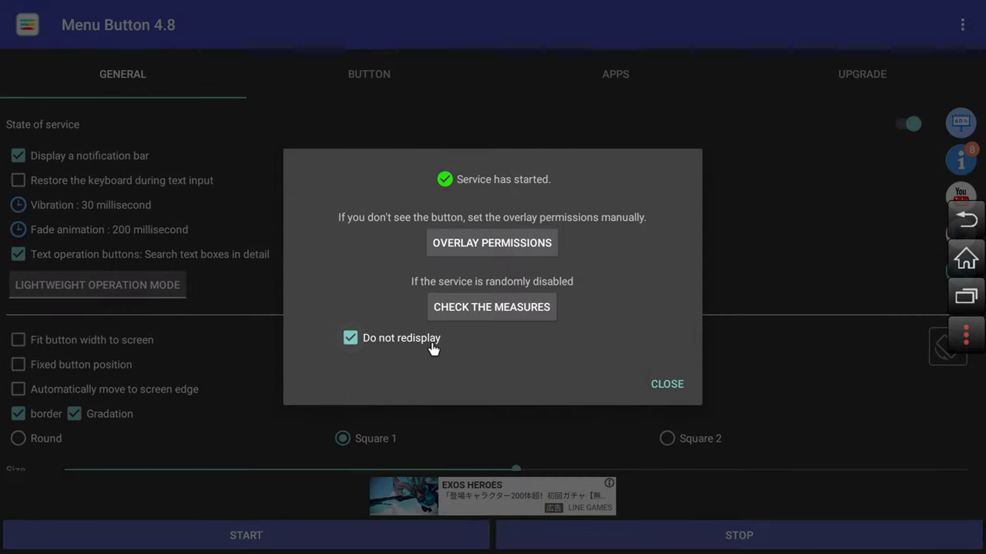
click(665, 385)
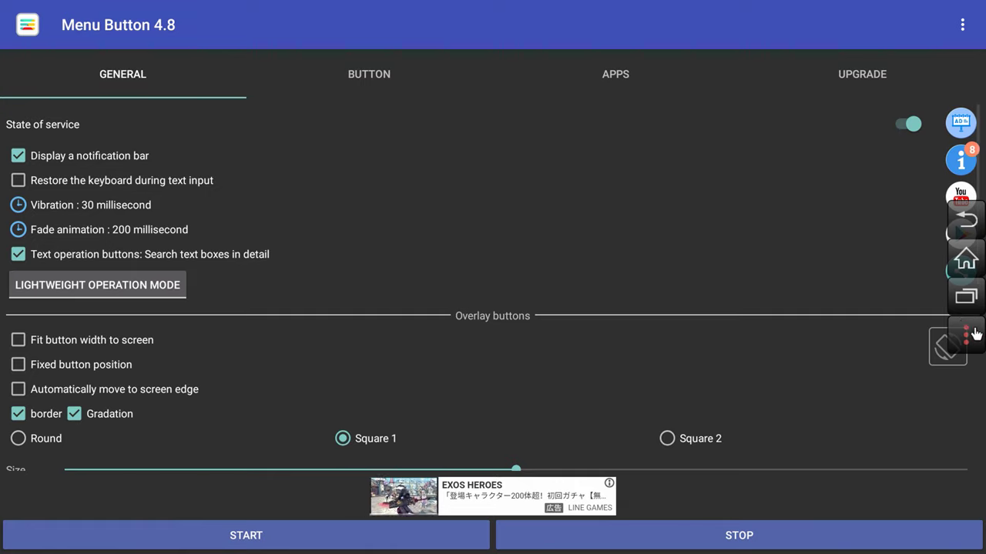
Move the floating button bar to the screen centre and set it horizontal.
drag(974, 334, 537, 274)
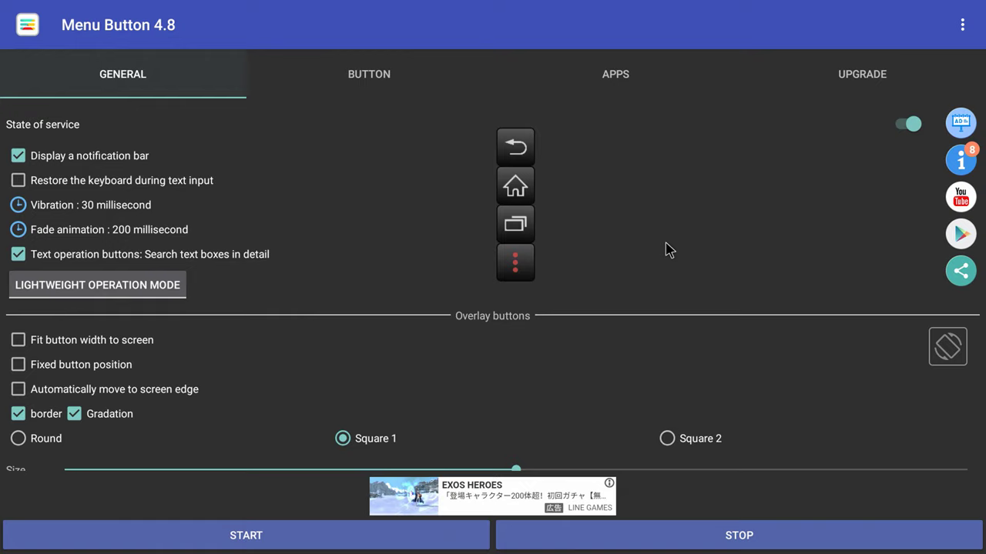
click(947, 348)
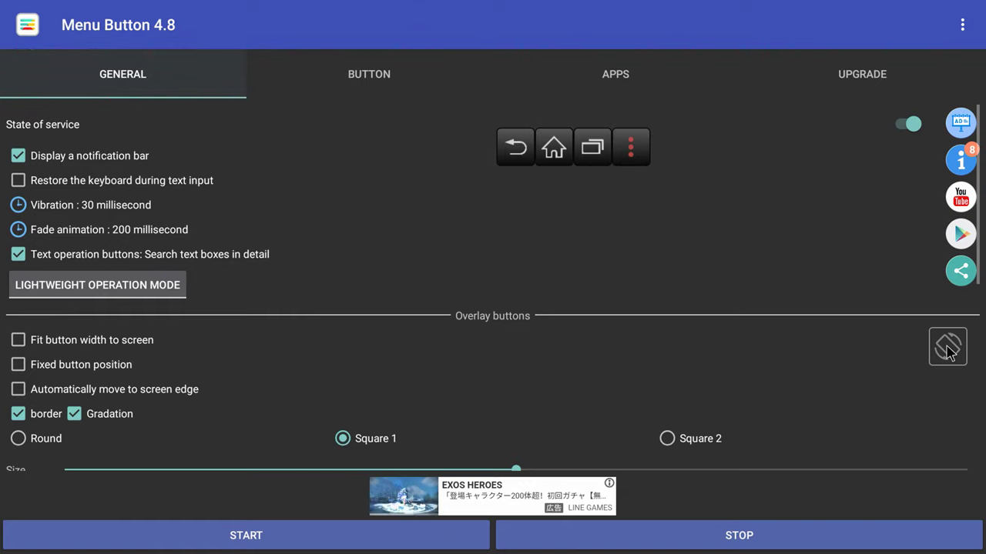
click(948, 348)
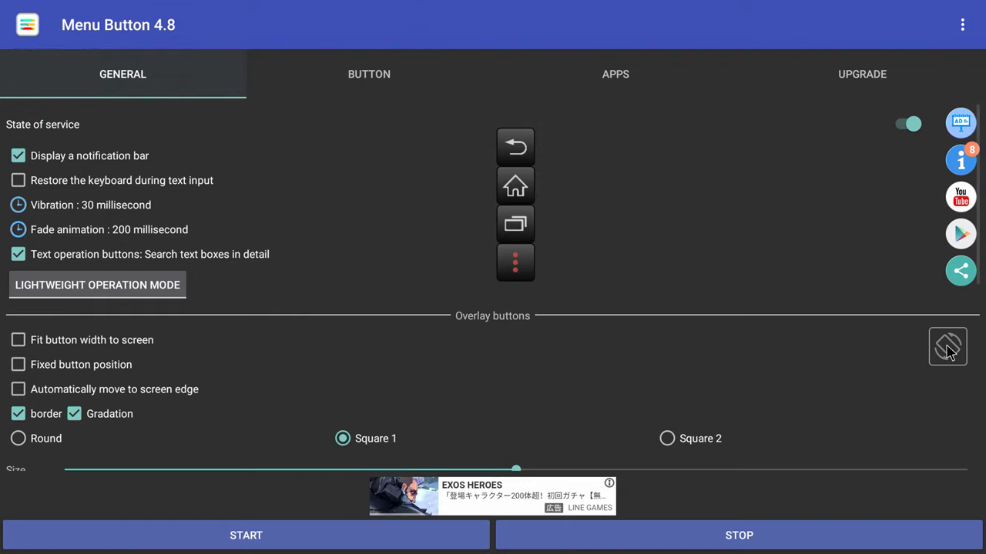
click(948, 348)
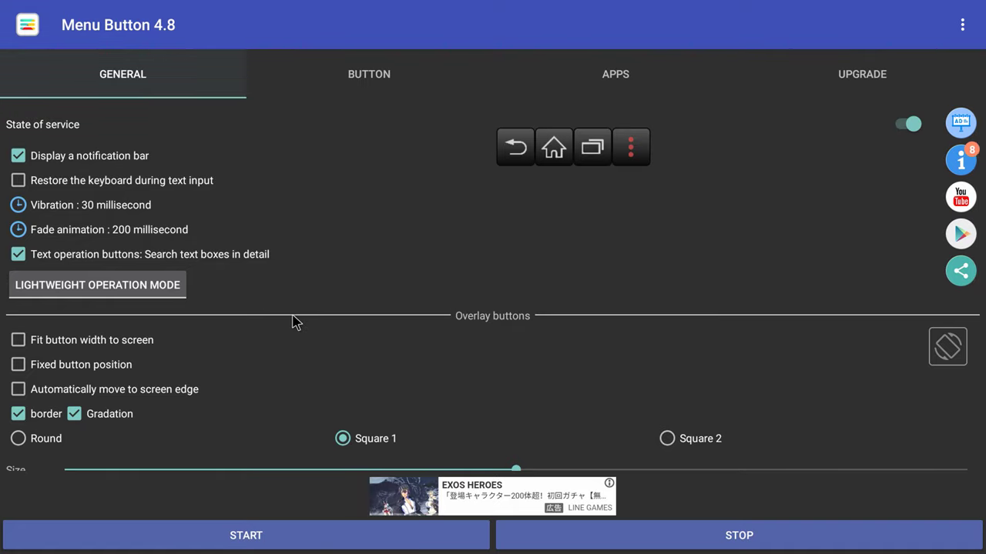
Enable 'Fit button width to screen' and 'Automatically move to screen edge', then snap the bar to the bottom.
click(18, 340)
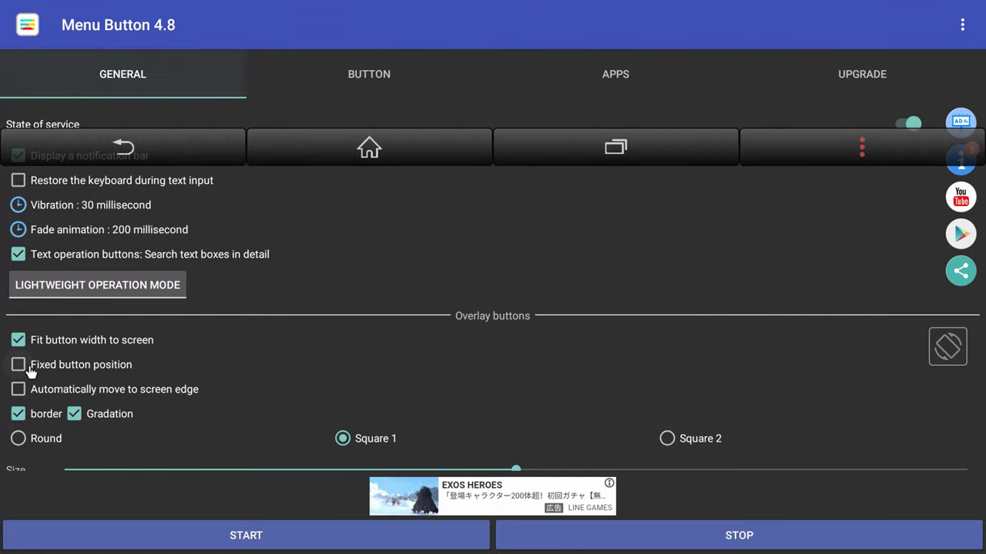
click(18, 389)
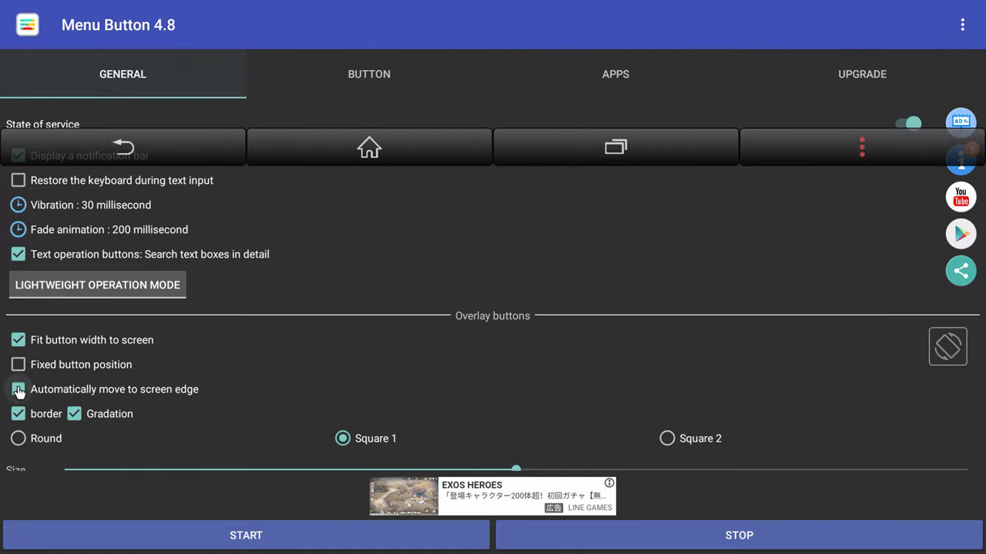
drag(266, 147, 295, 324)
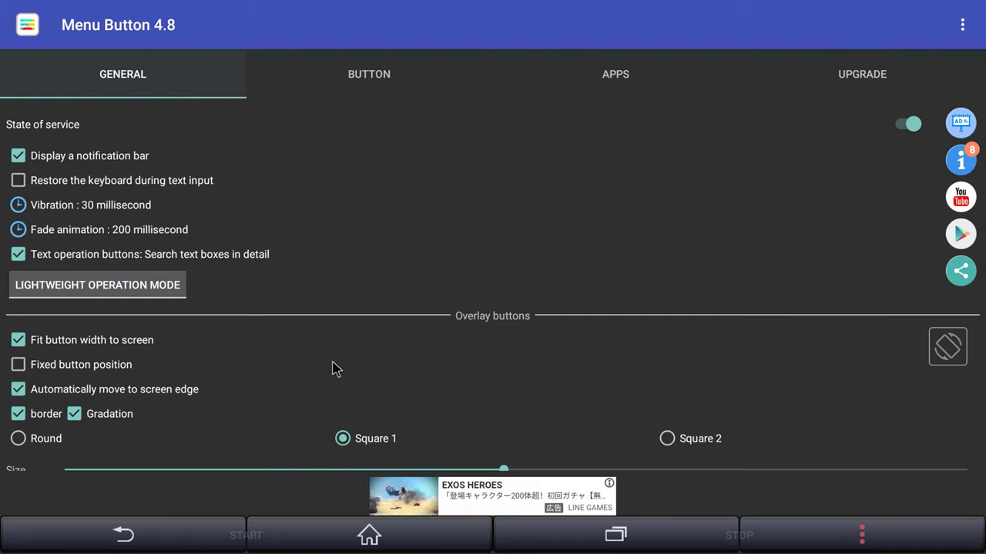
Shrink the overlay buttons to about a third with the Size slider, checking the bar stays at the bottom.
scroll(352, 340, down, 2)
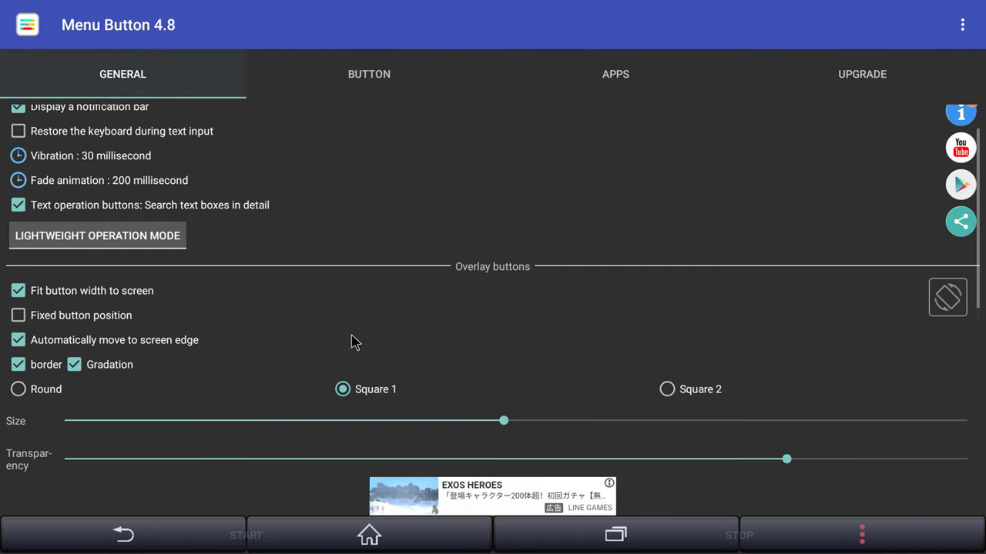
scroll(356, 335, down, 1)
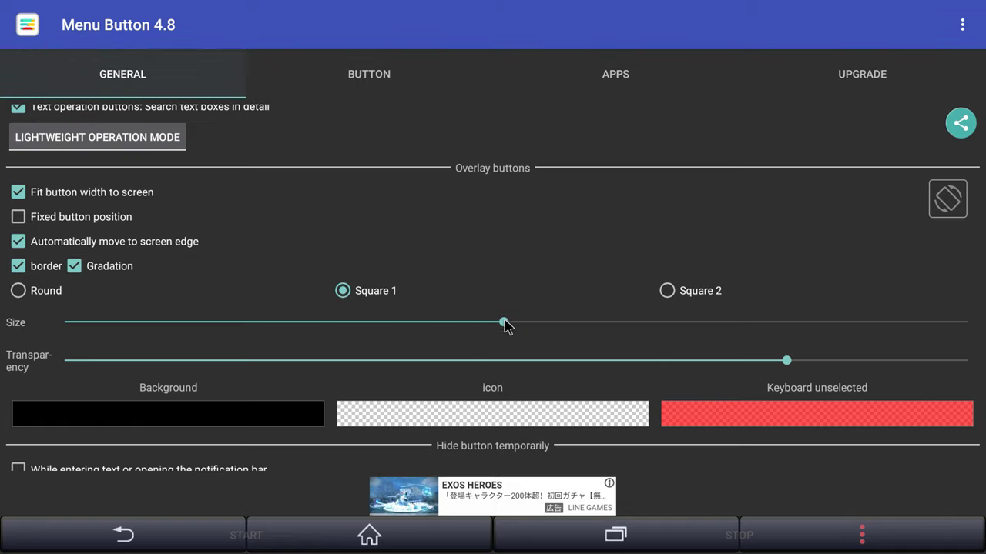
drag(504, 323, 318, 319)
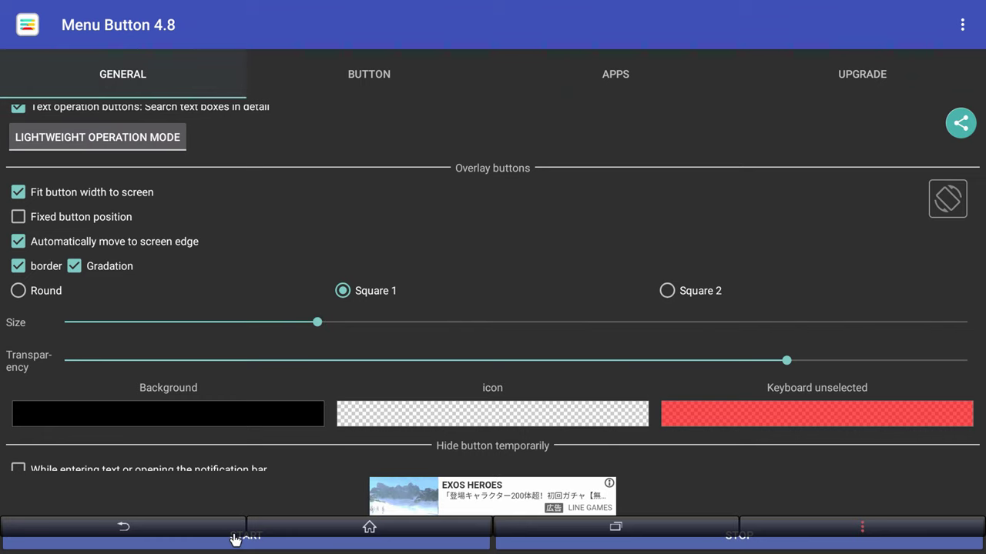
mouse_move(231, 531)
mouse_down()
mouse_move(211, 446)
mouse_move(228, 532)
mouse_up()
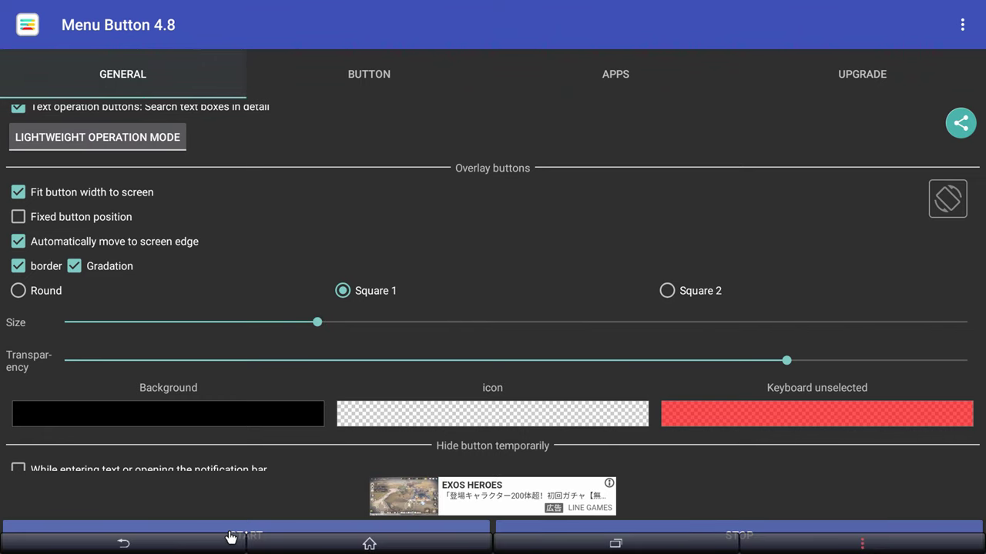
scroll(211, 414, up, 2)
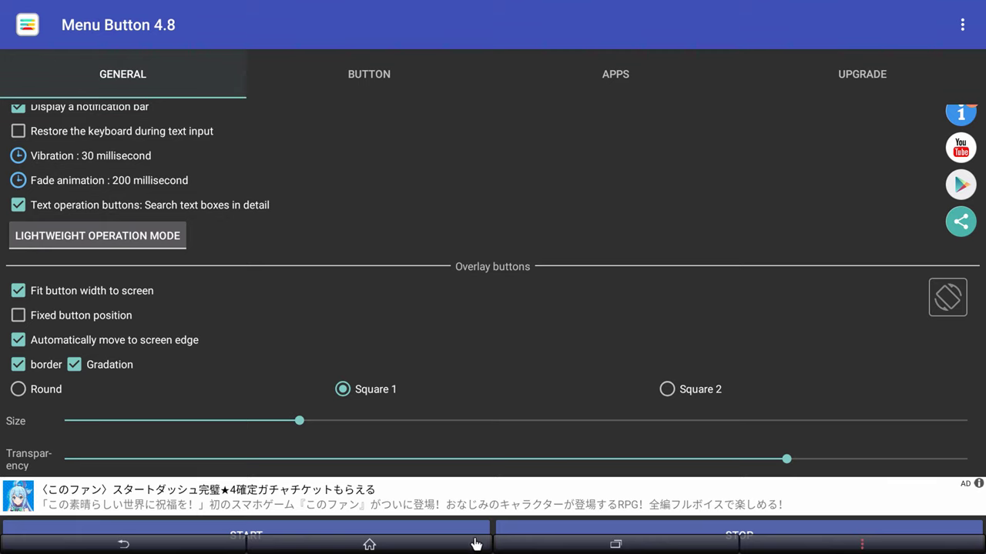
In the BUTTON list, check COMPACT and uncheck MENU, keeping RECENTS on.
click(368, 76)
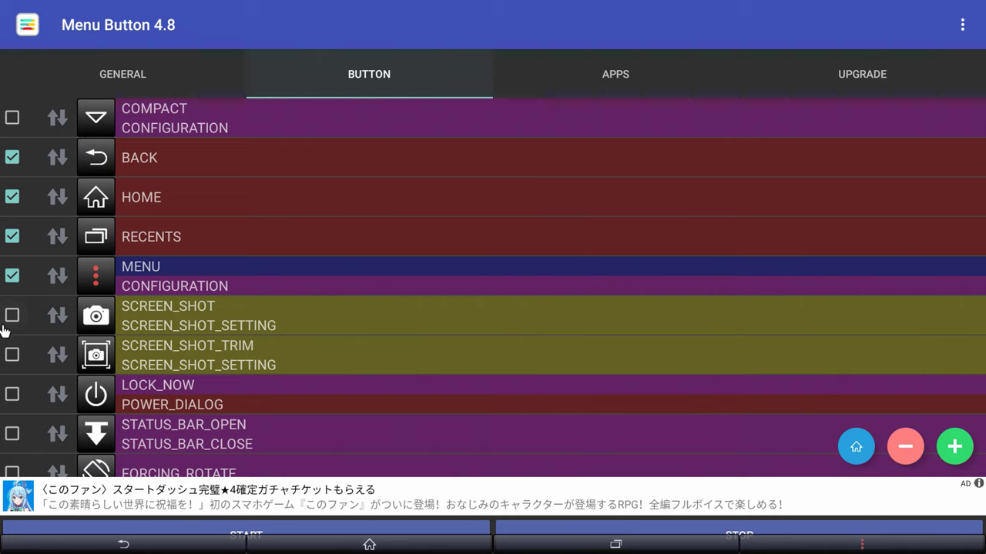
scroll(87, 255, down, 9)
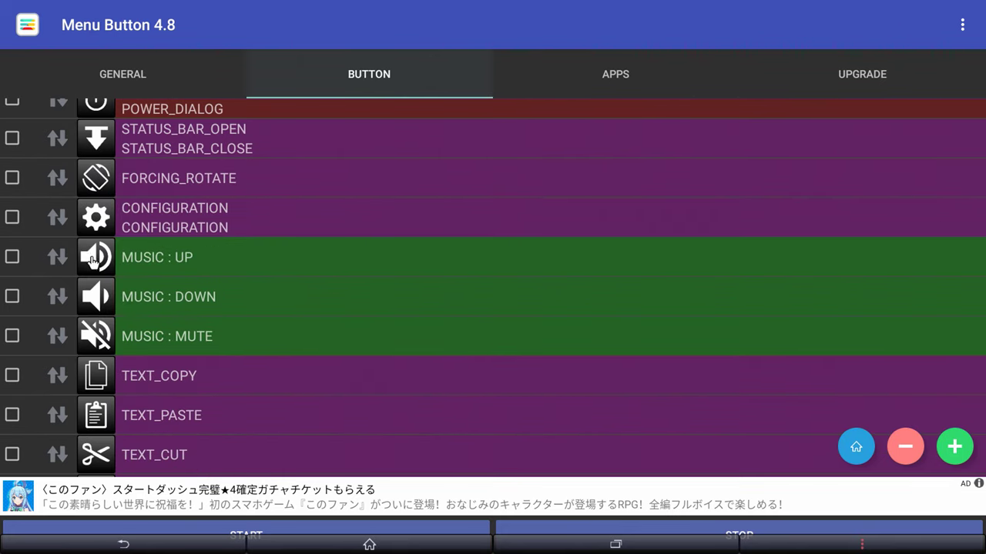
scroll(91, 264, down, 2)
scroll(91, 263, up, 11)
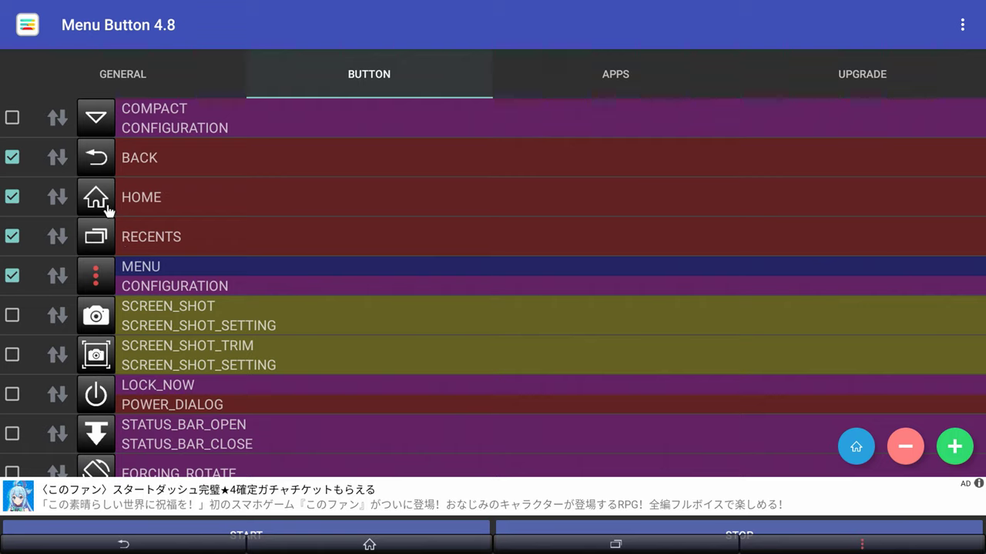
click(13, 119)
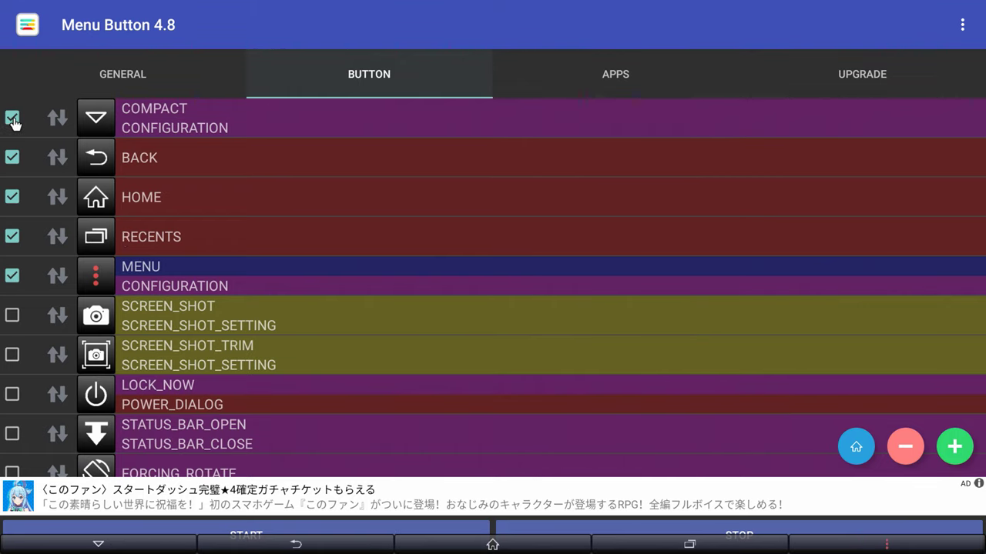
click(13, 238)
click(13, 238)
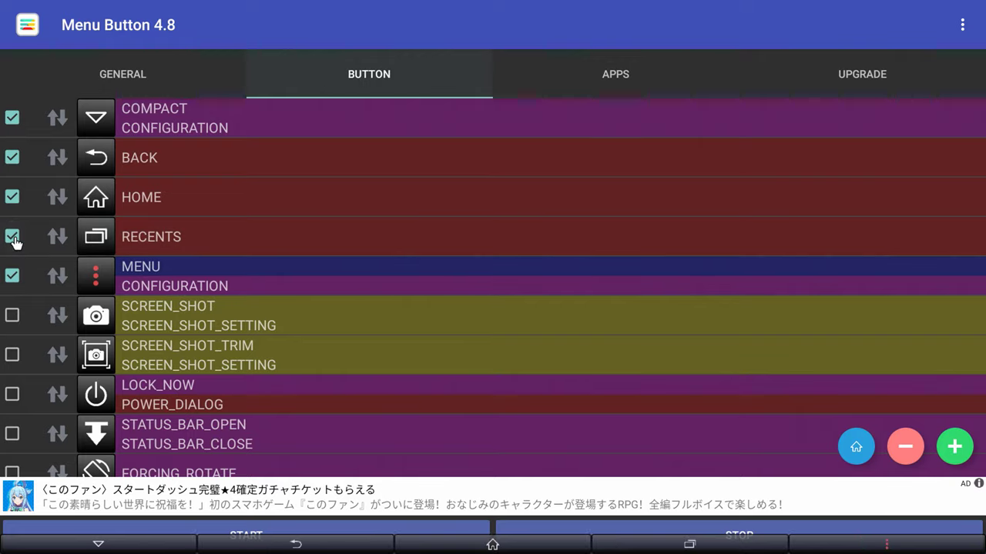
click(13, 277)
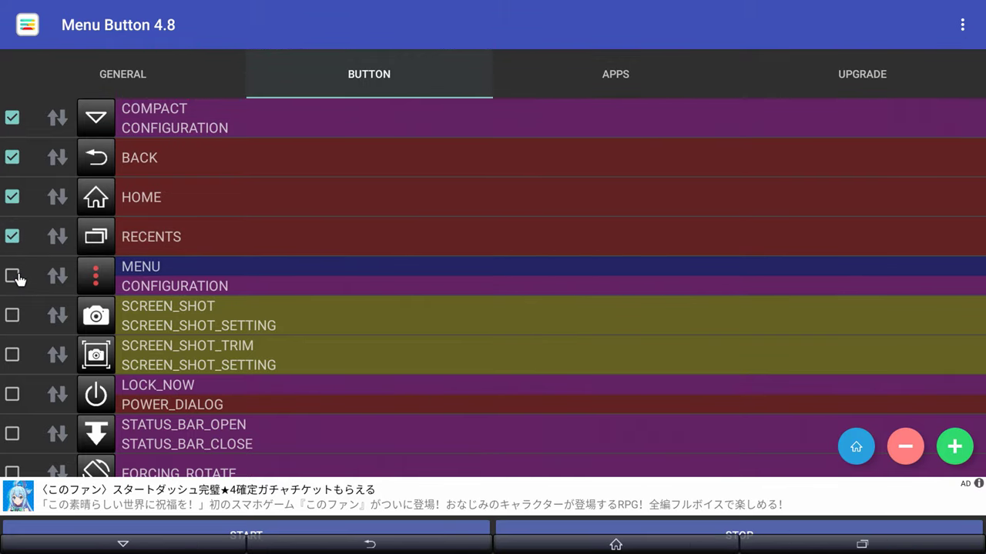
Add the SCREEN_SHOT, LOCK_NOW, MUSIC : UP and MUSIC : DOWN buttons to the bar.
click(13, 315)
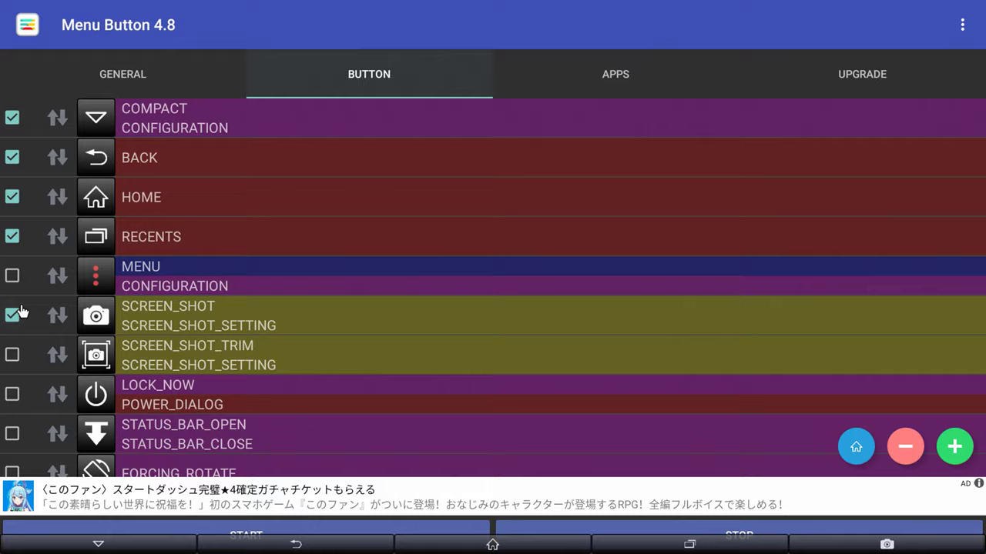
scroll(20, 312, down, 2)
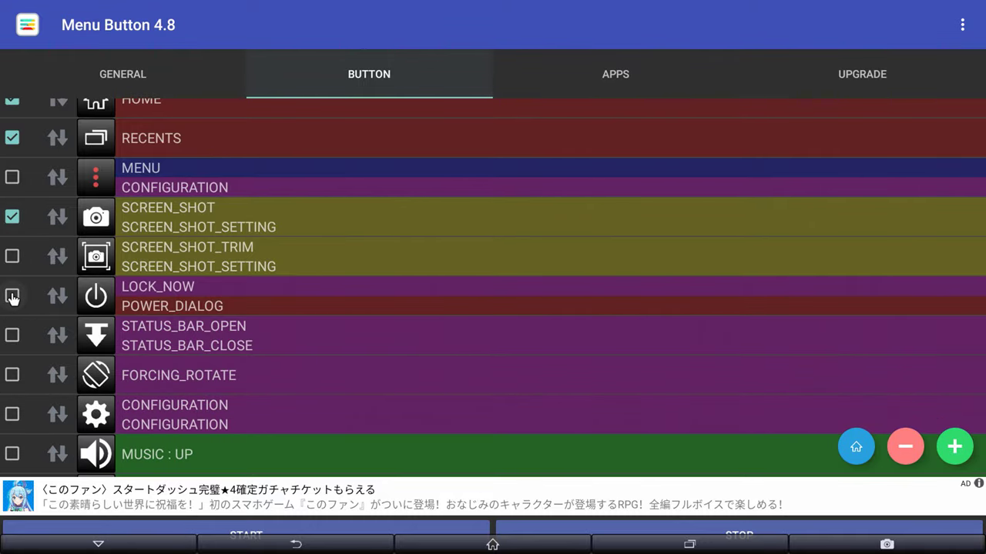
click(12, 297)
scroll(12, 297, down, 3)
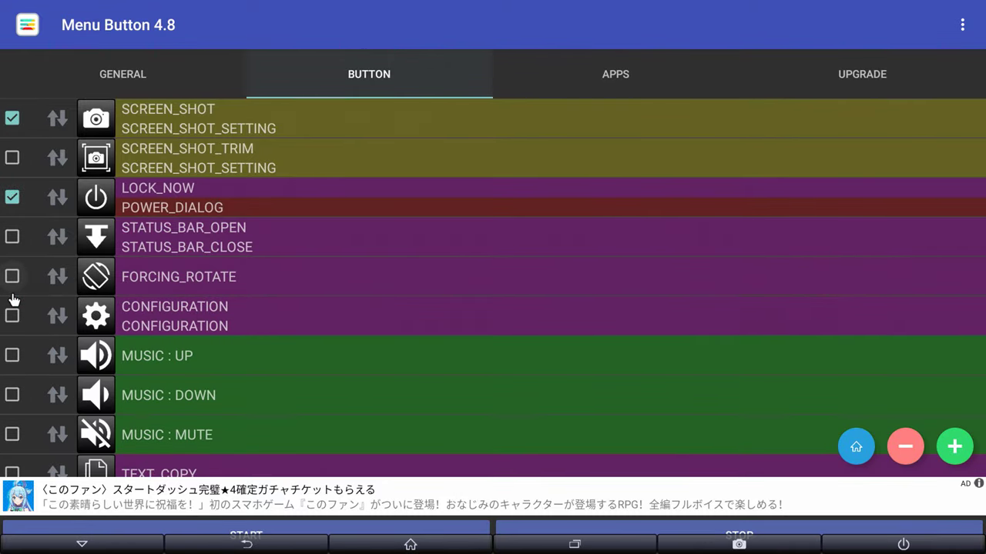
click(12, 308)
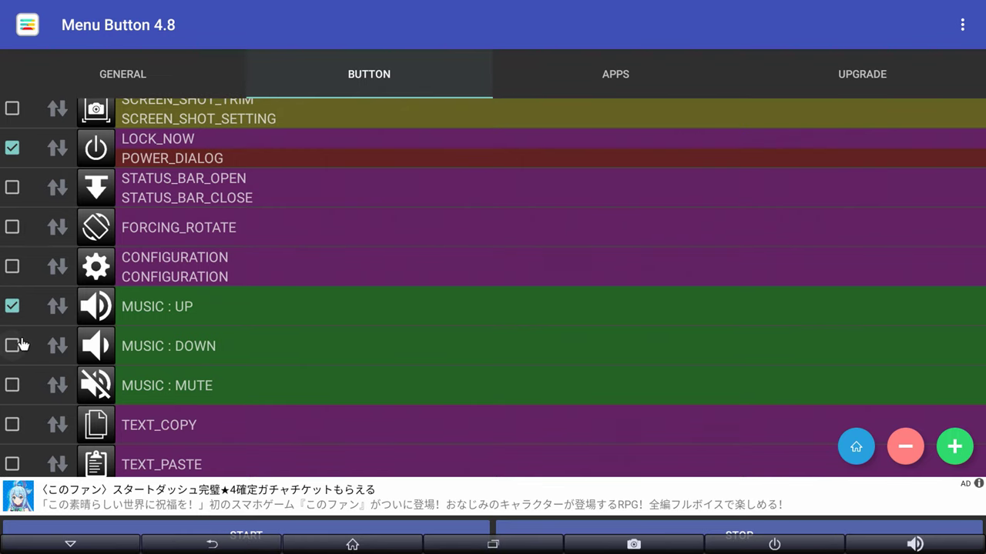
click(13, 346)
scroll(128, 323, down, 1)
scroll(124, 324, down, 2)
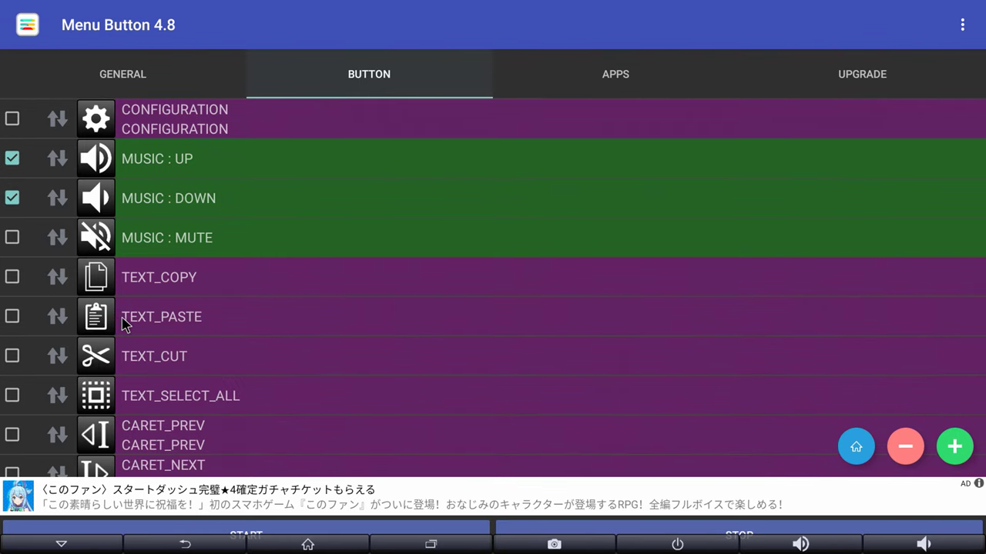
scroll(123, 324, up, 8)
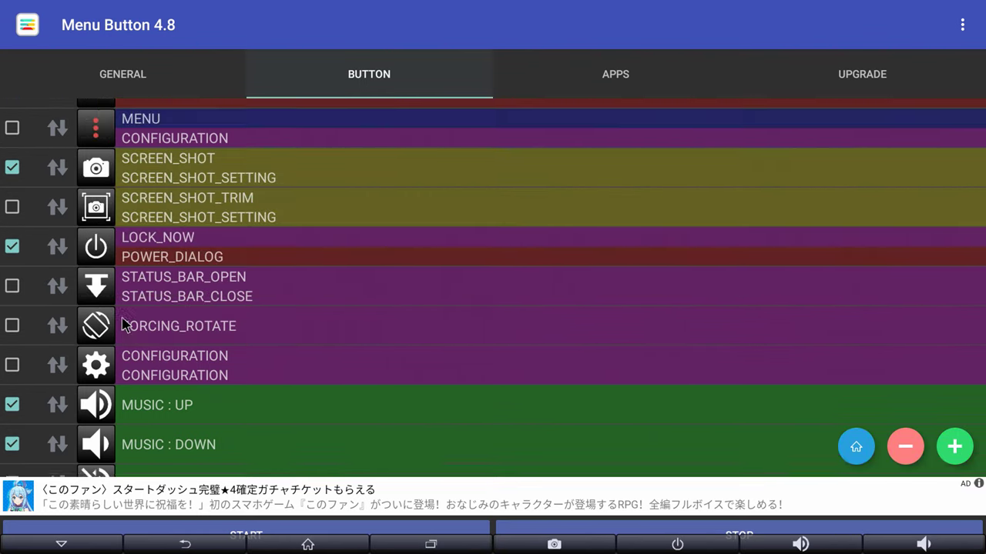
scroll(121, 322, down, 3)
scroll(117, 323, up, 3)
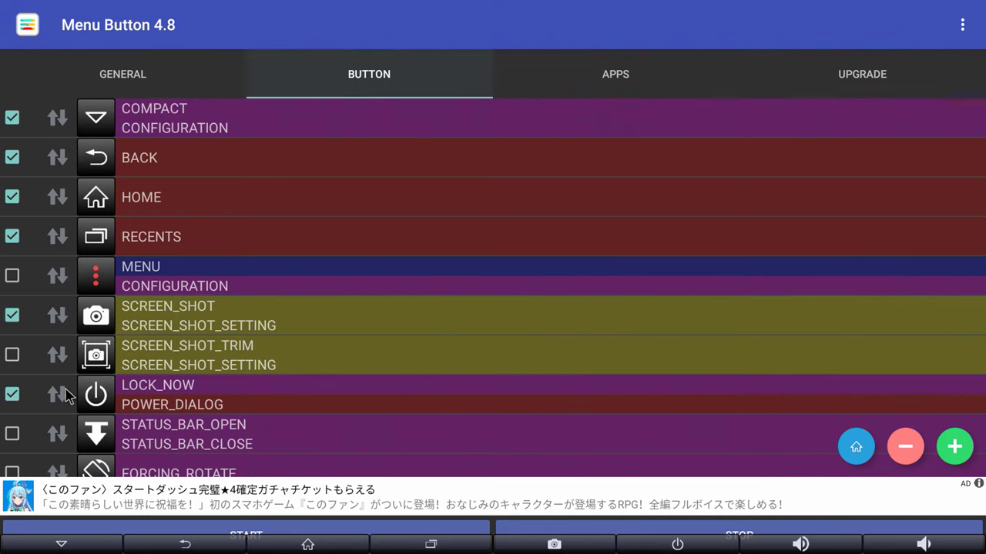
Move LOCK_NOW to the top of the button order and SCREEN_SHOT to third, below COMPACT.
drag(68, 396, 12, 115)
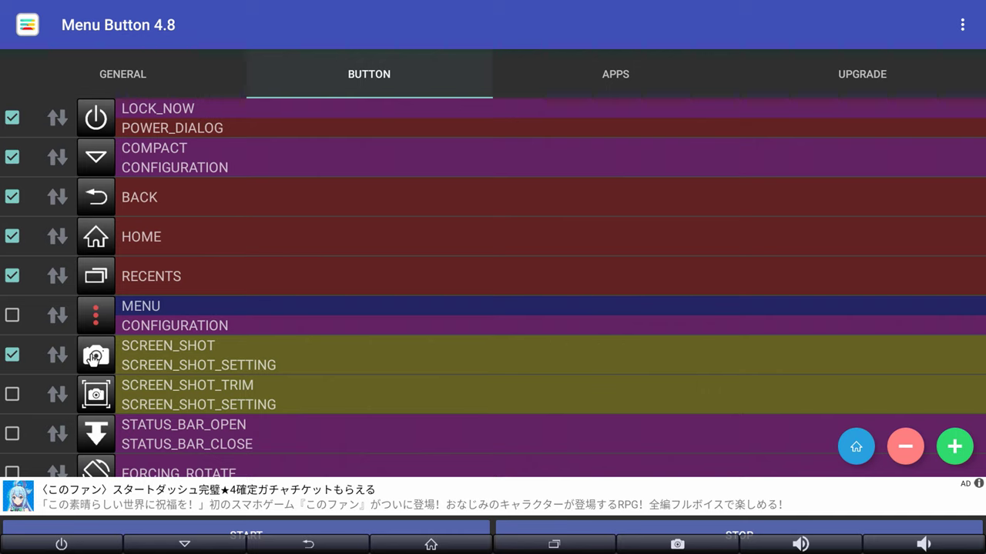
scroll(95, 356, down, 2)
scroll(94, 356, up, 2)
drag(54, 350, 32, 196)
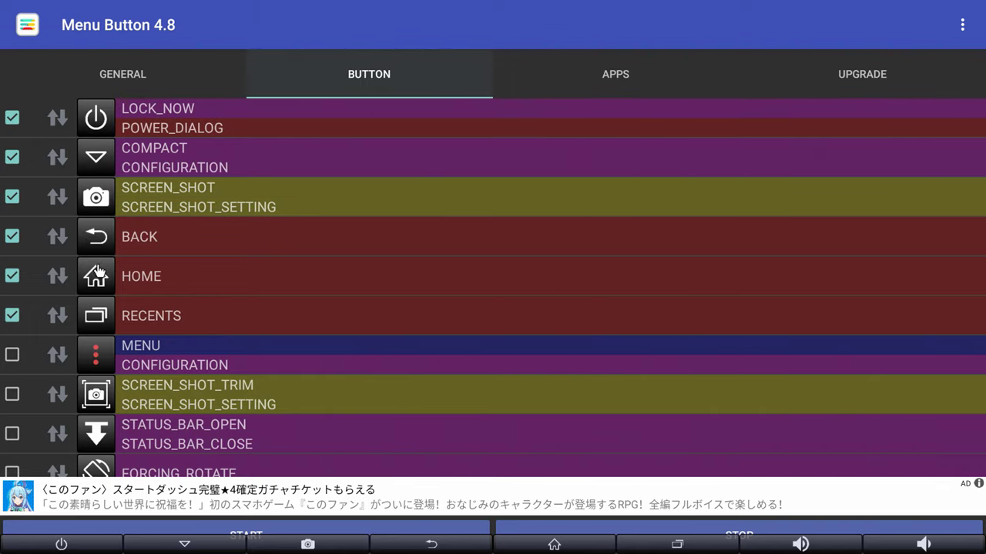
scroll(102, 295, down, 3)
drag(77, 262, 80, 335)
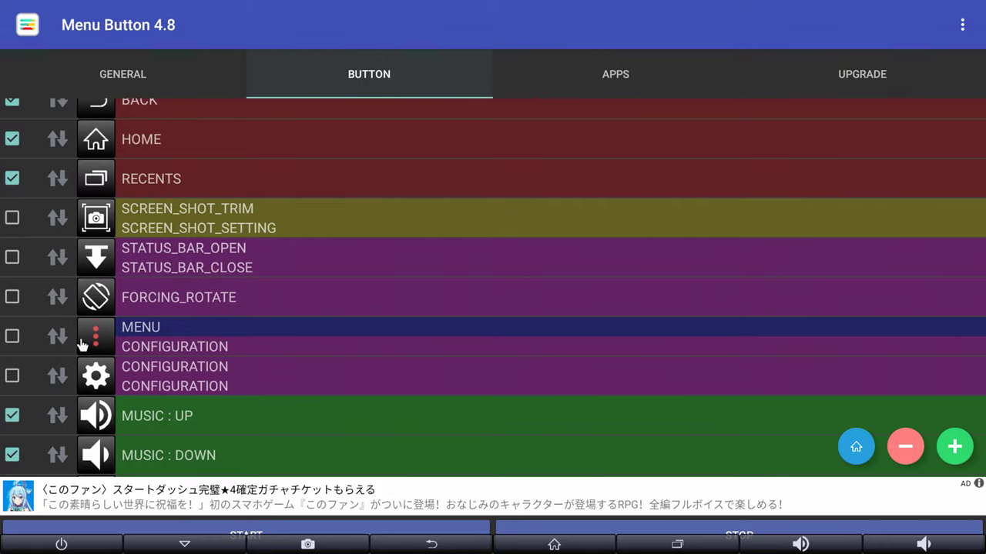
scroll(58, 261, up, 3)
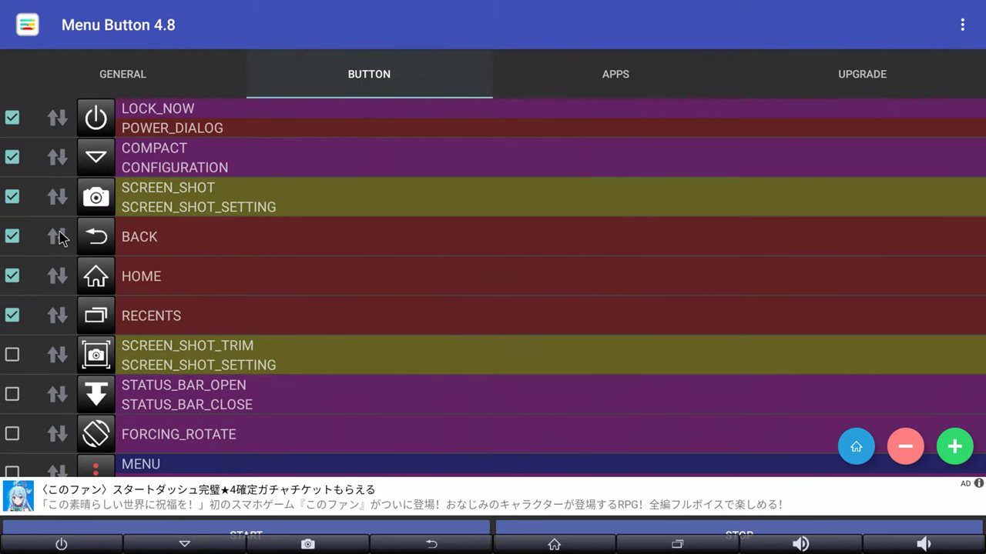
Move BACK below HOME and MUSIC : DOWN above MUSIC : UP, then show the GENERAL tab.
drag(59, 235, 53, 271)
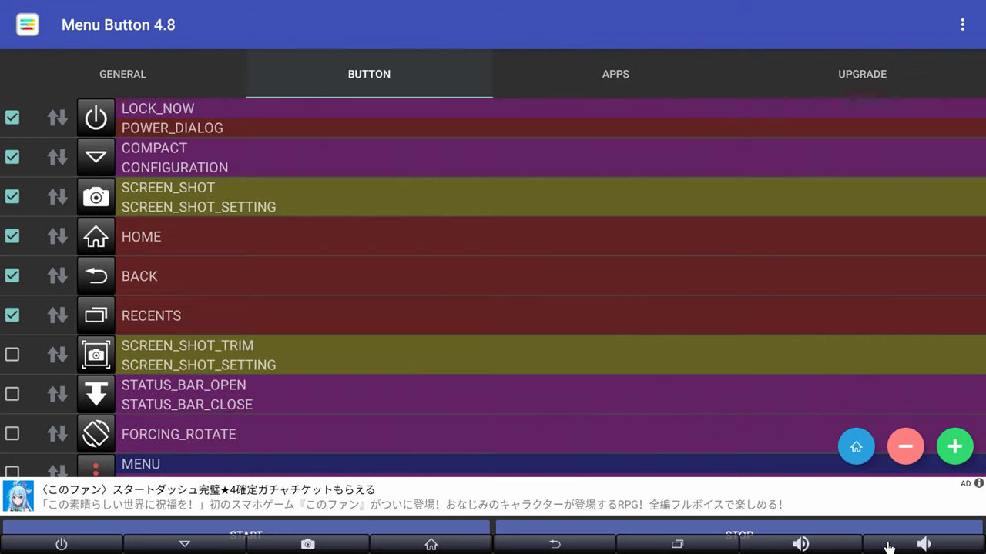
scroll(108, 354, down, 4)
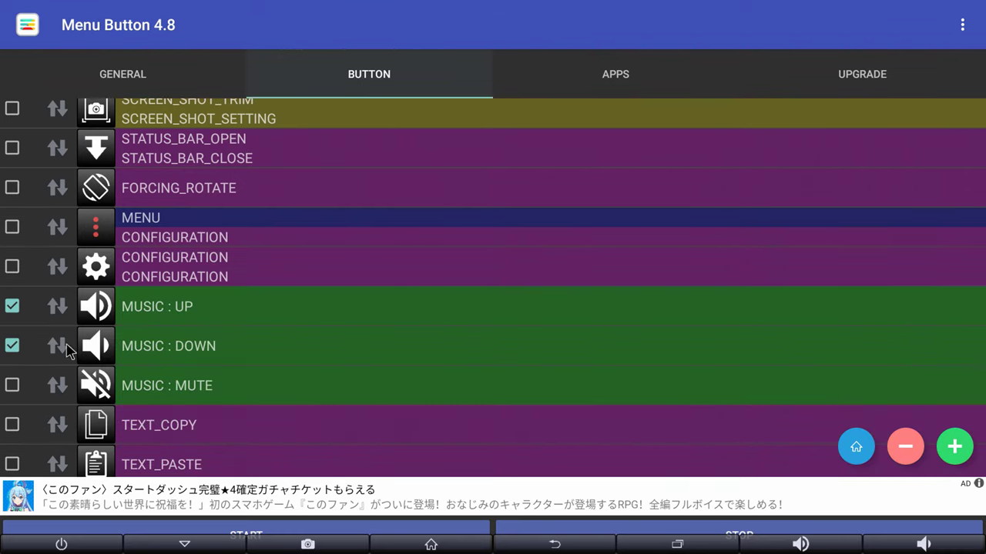
drag(60, 351, 48, 312)
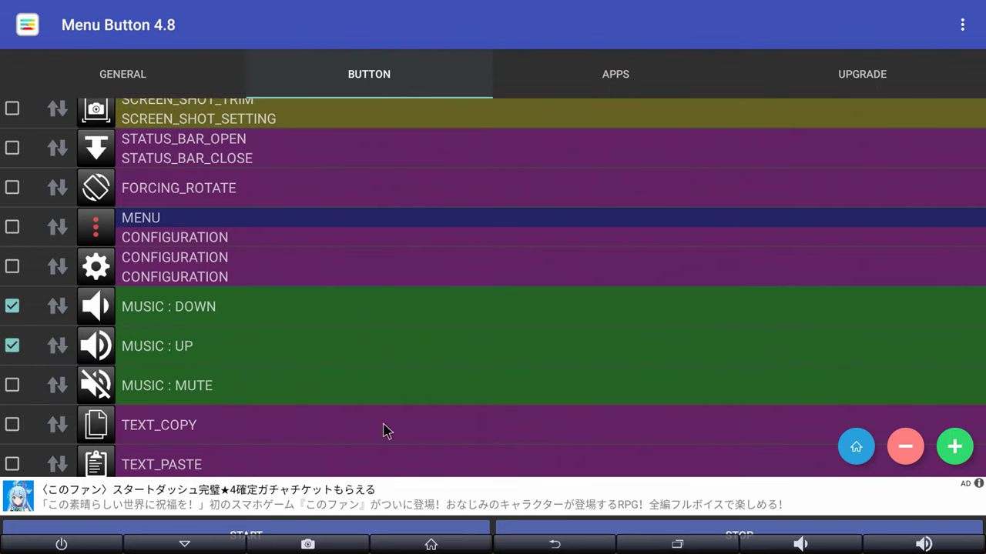
scroll(150, 273, up, 5)
drag(150, 272, 493, 255)
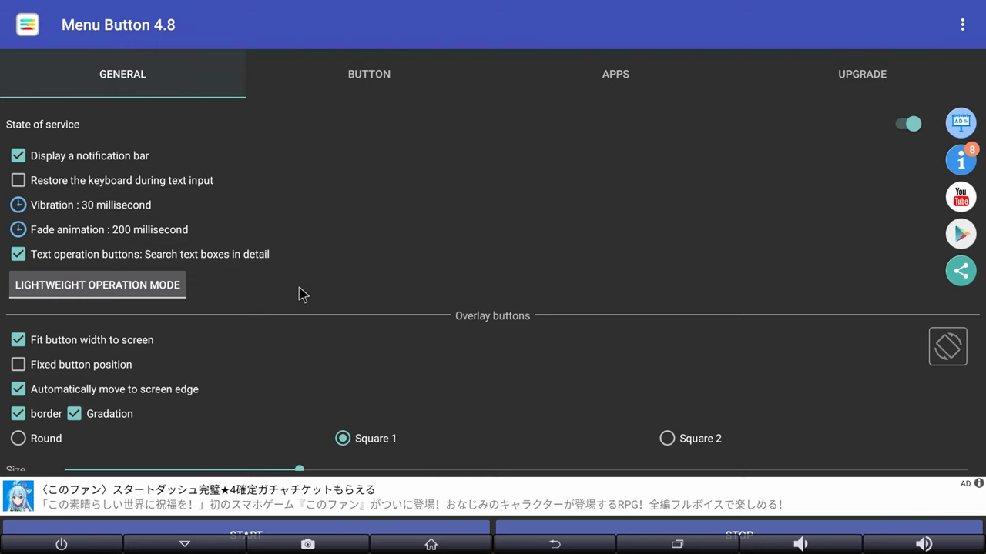
Scroll the GENERAL tab down to the 'Hide buttons automatically' section.
scroll(303, 296, down, 8)
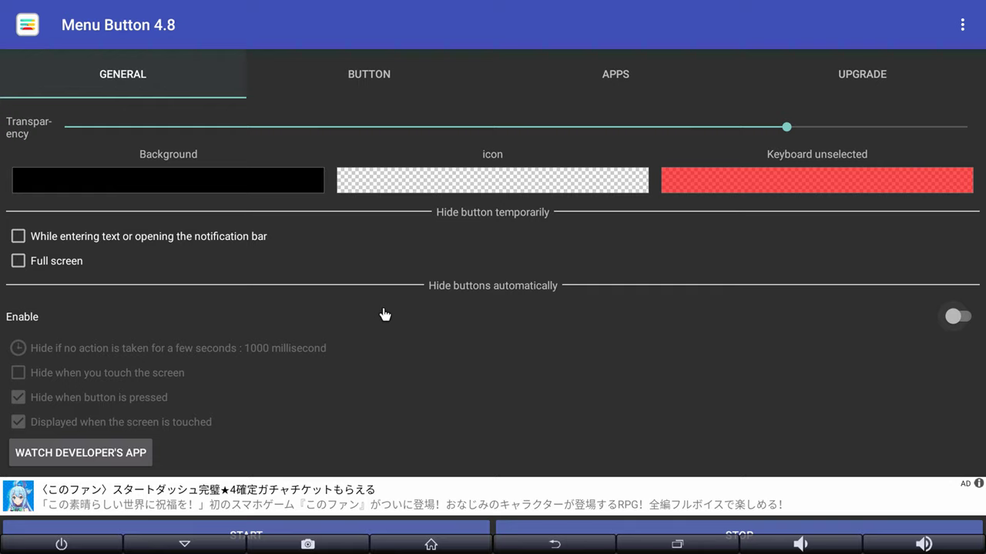
Enable auto-hide on screen touch but not on button press, and open the 'Hide if no action' delay.
click(495, 318)
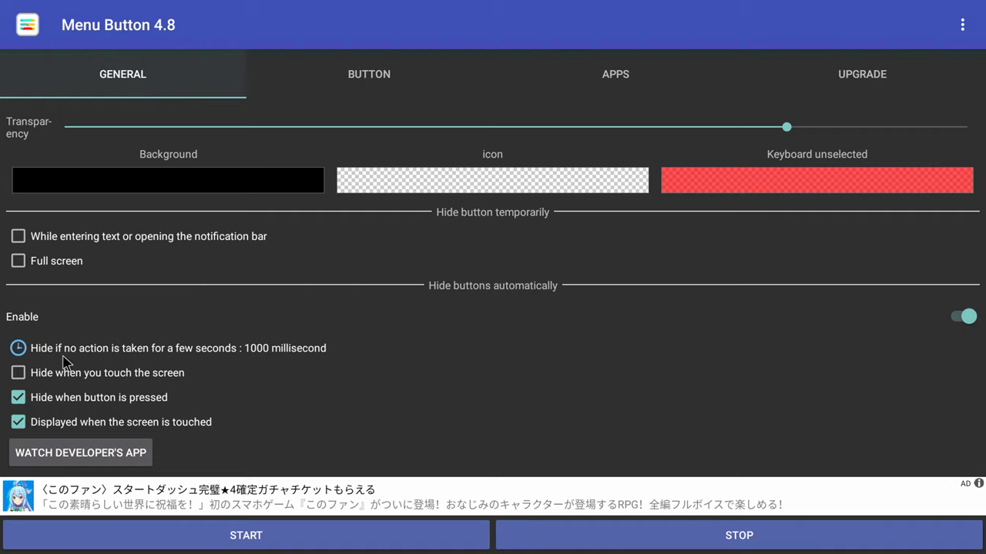
click(18, 373)
click(19, 399)
click(222, 352)
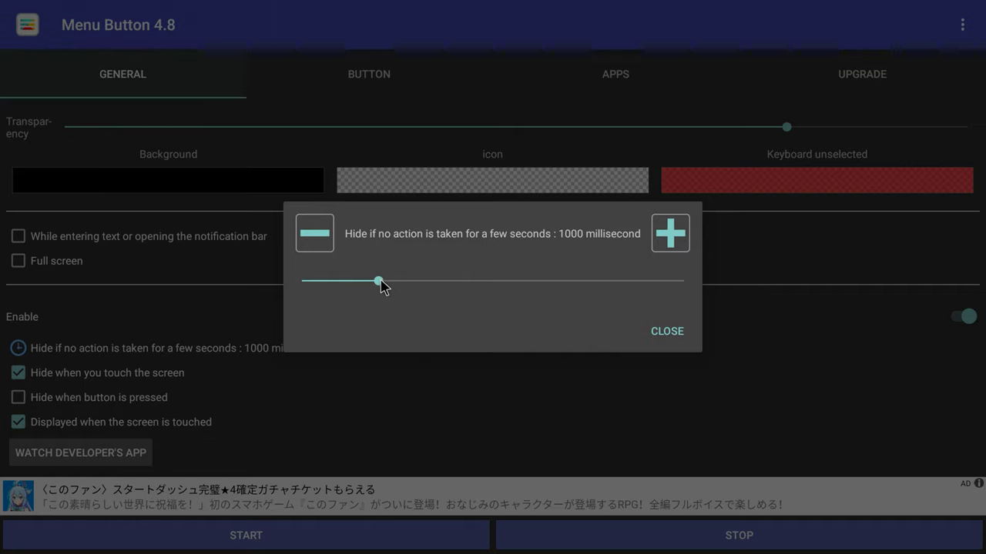
Set the auto-hide delay to about 2453 ms, close the adjuster, and exit to the home screen.
drag(379, 281, 490, 283)
click(665, 333)
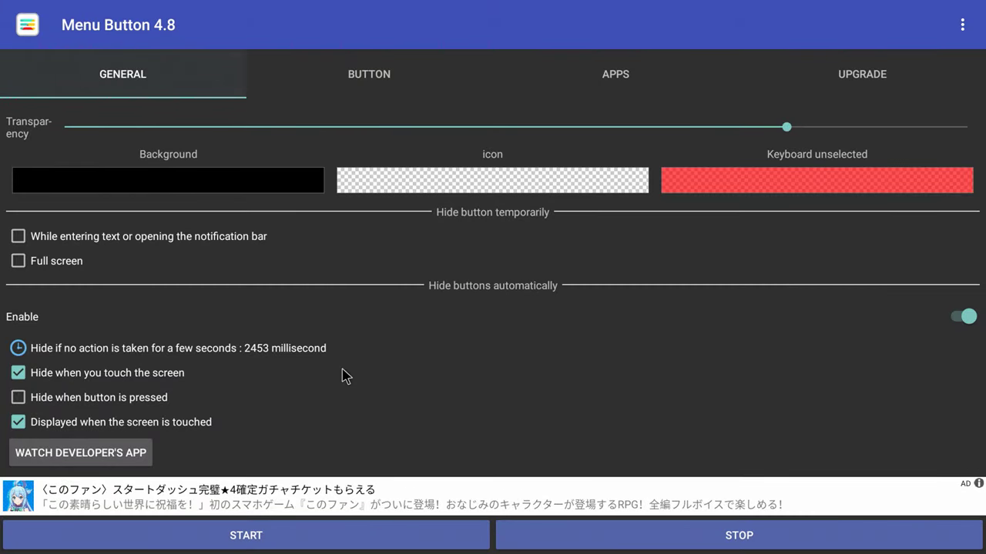
key(Escape)
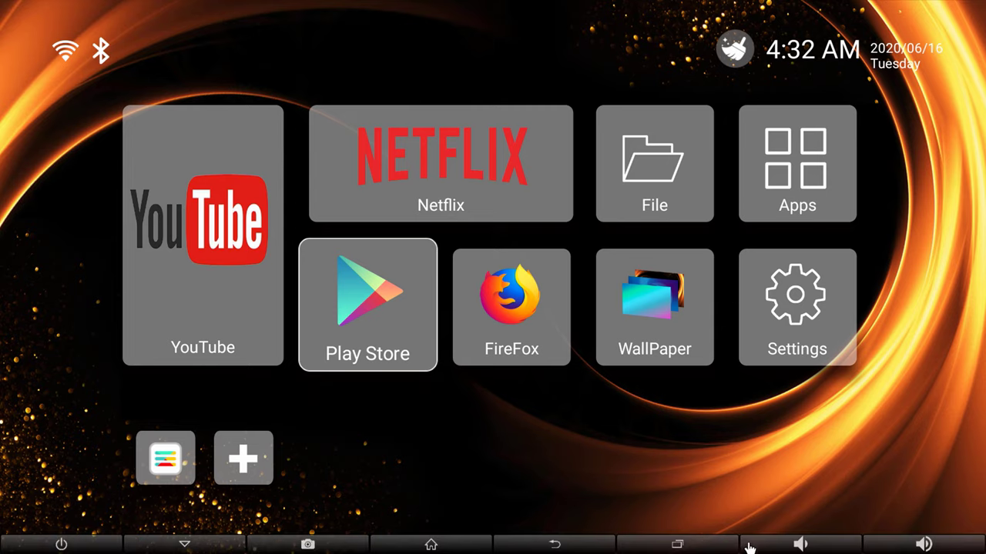
click(712, 548)
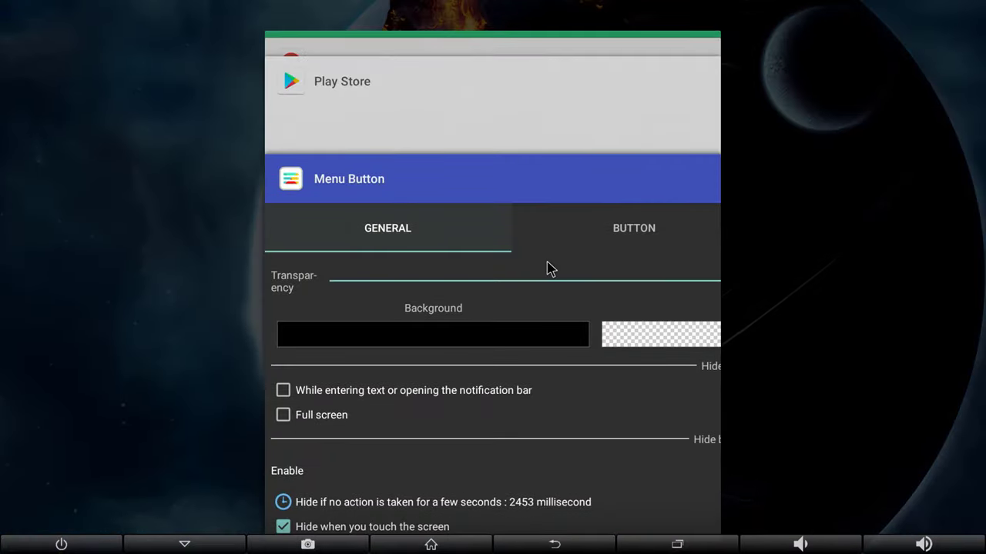
drag(548, 269, 559, 334)
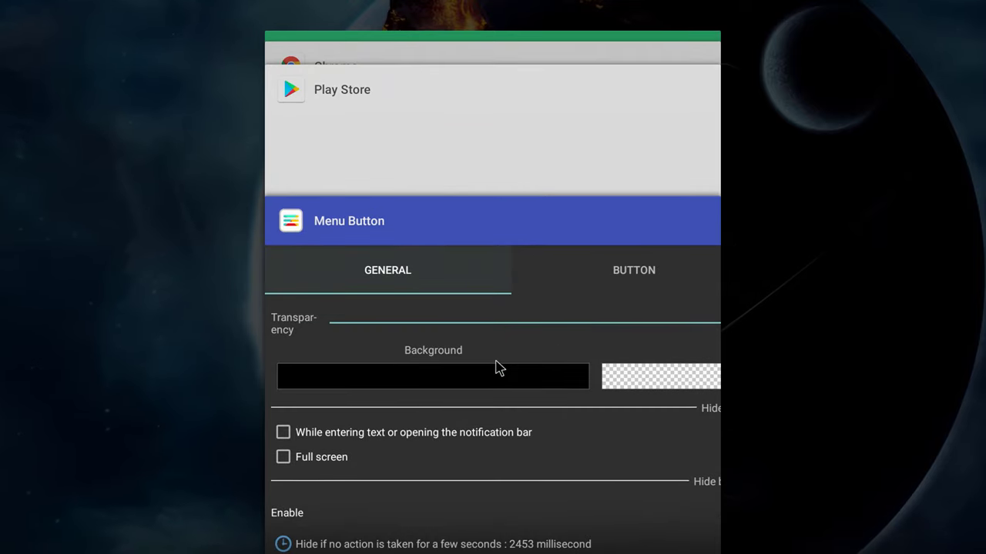
scroll(451, 308, up, 2)
click(427, 216)
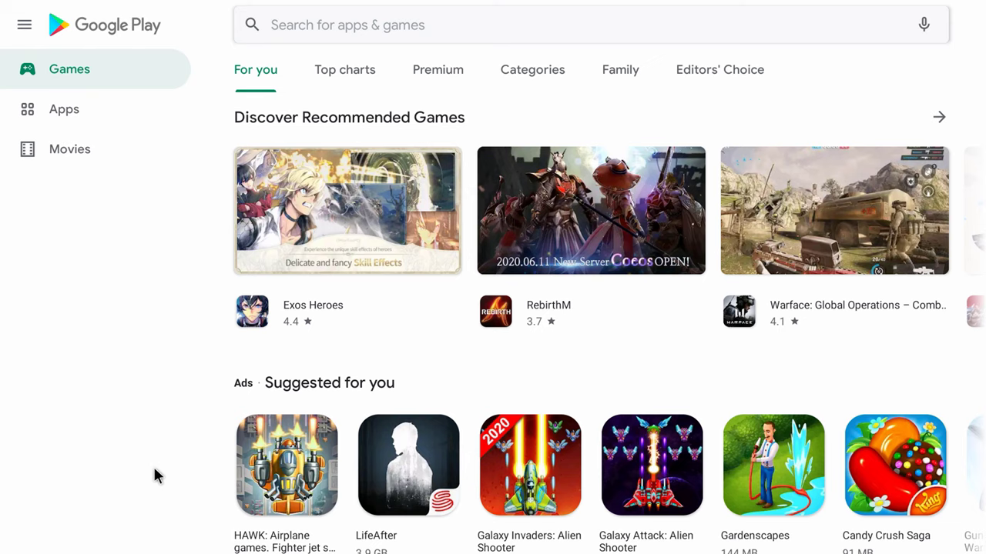
mouse_move(368, 549)
click(434, 545)
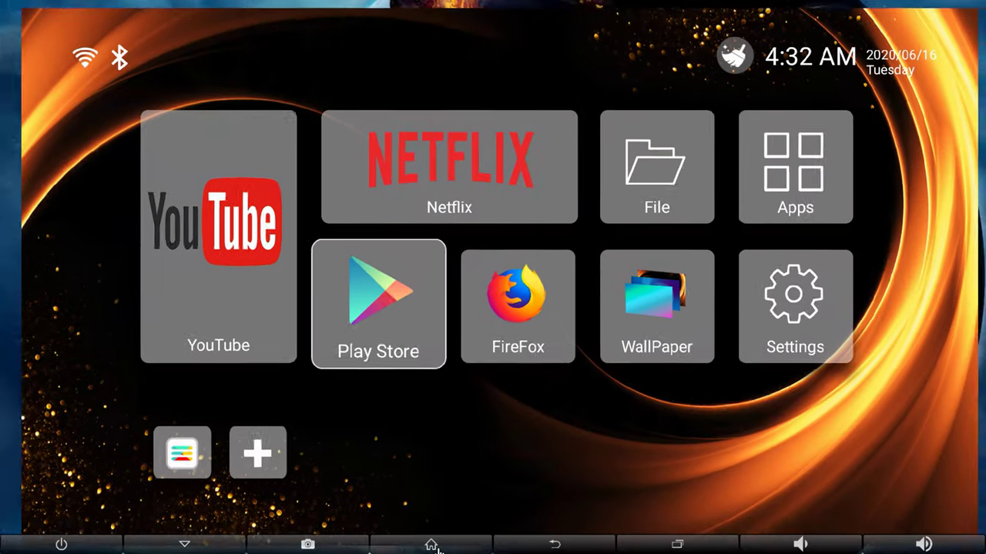
click(336, 550)
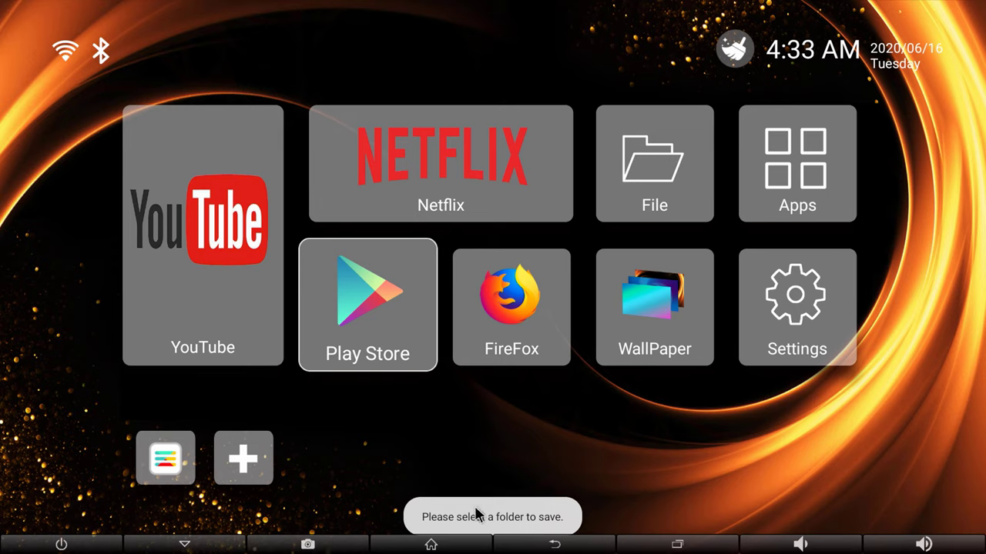
mouse_move(320, 535)
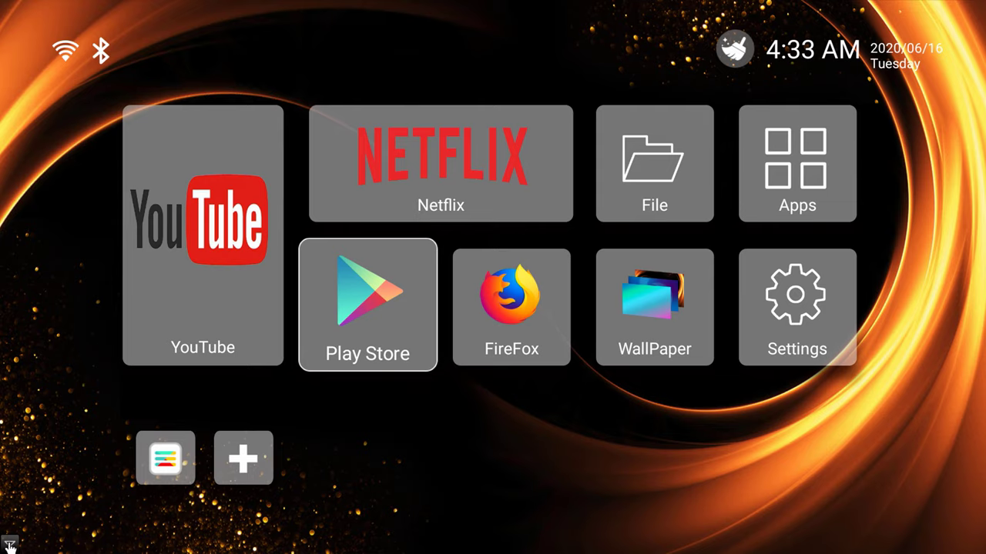
mouse_move(9, 546)
click(62, 543)
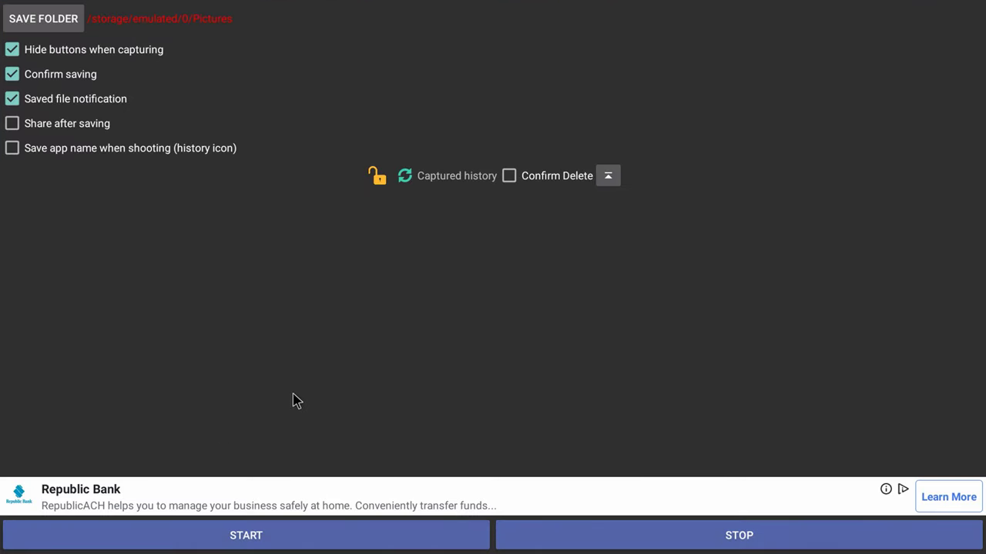
mouse_move(388, 533)
click(431, 544)
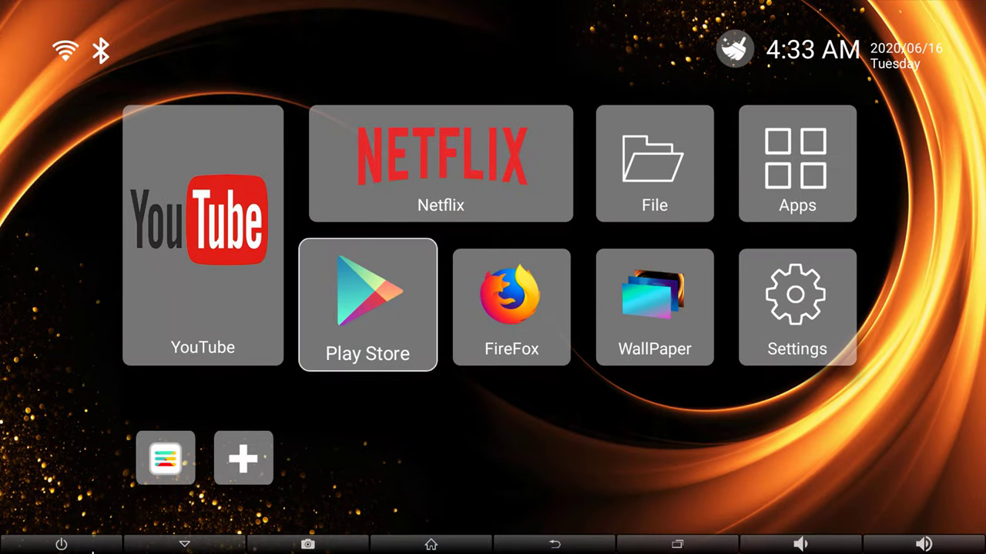
click(116, 544)
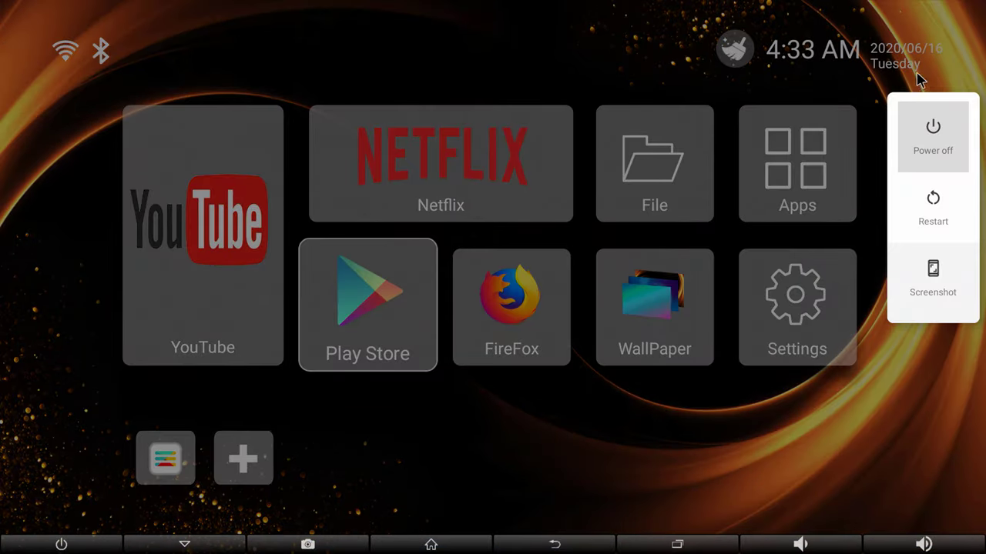
click(562, 474)
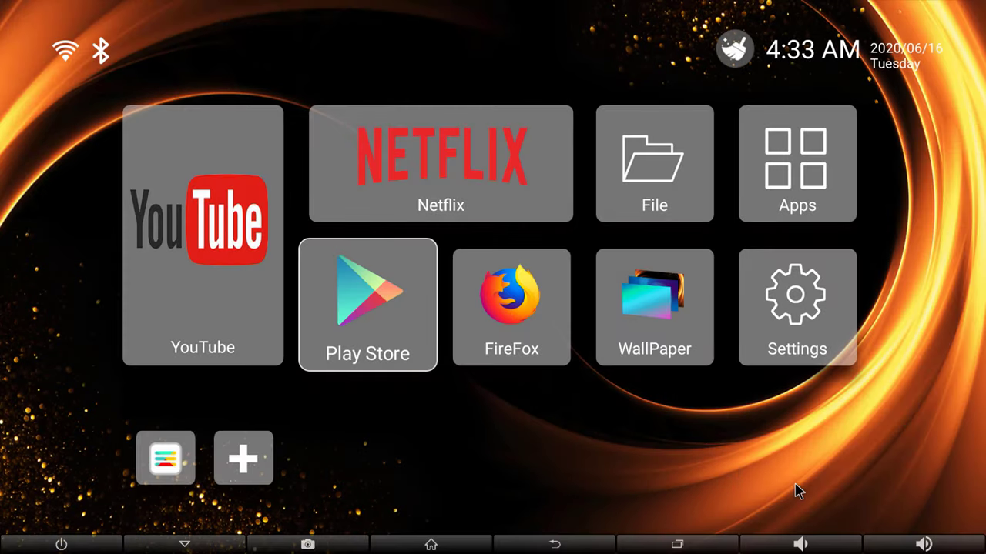
click(889, 546)
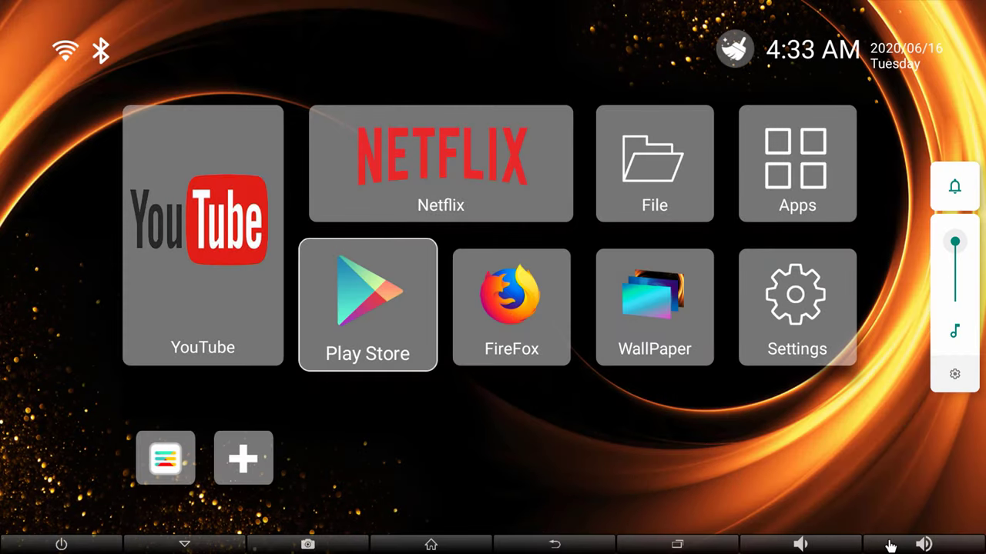
click(931, 544)
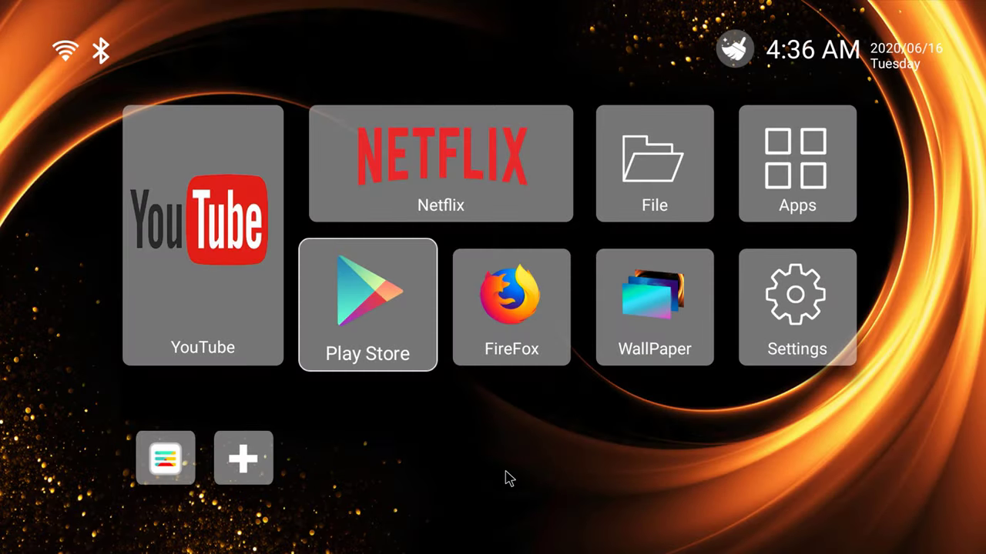
mouse_move(557, 527)
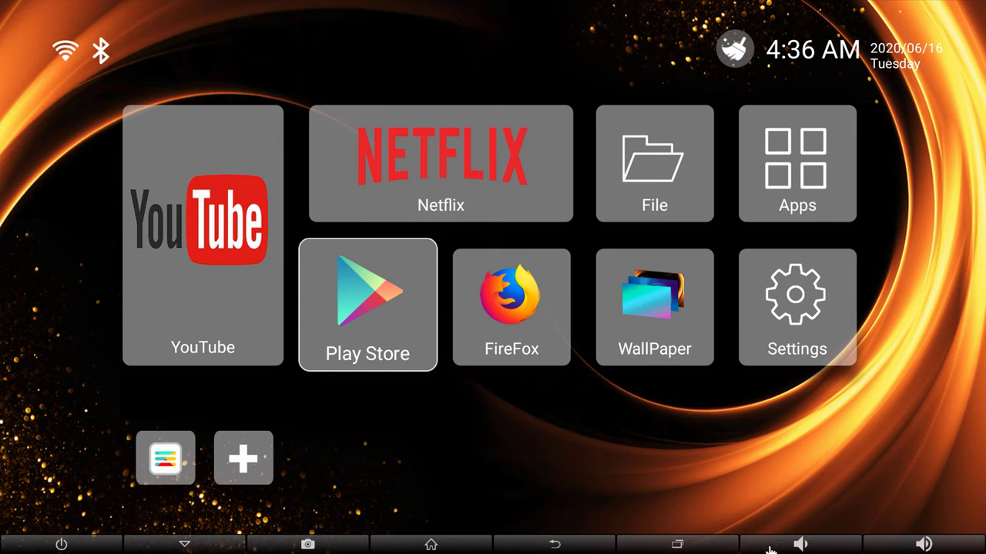
click(890, 545)
click(775, 544)
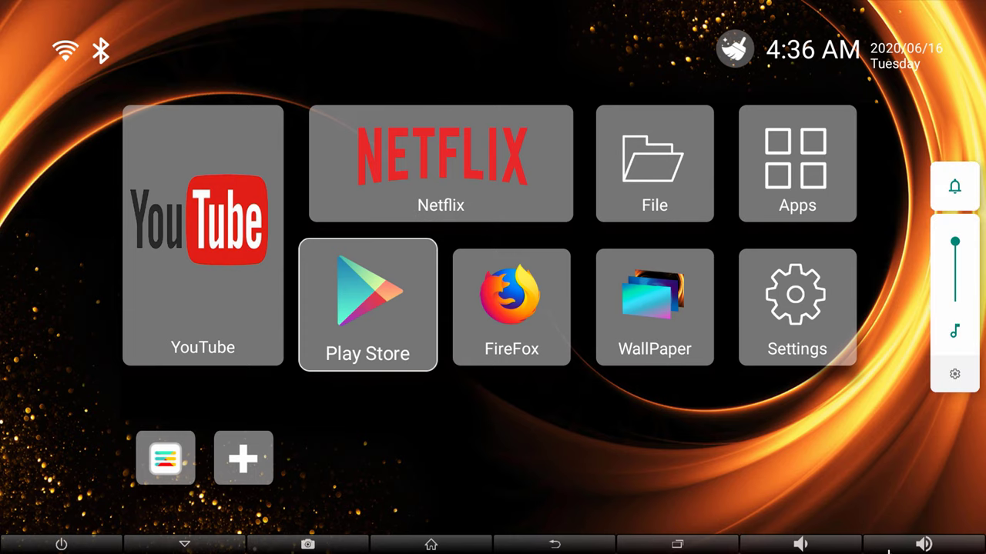
click(889, 548)
click(191, 467)
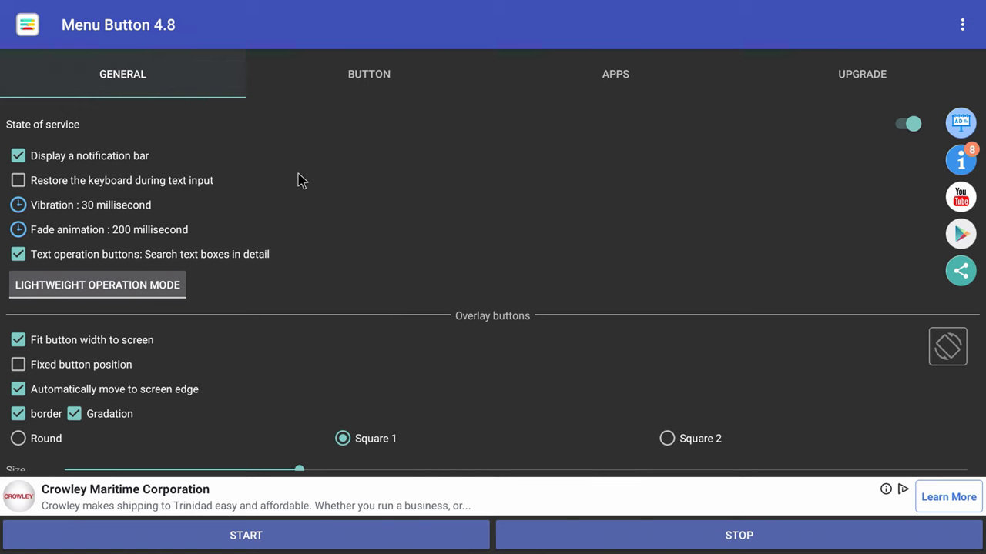
key(Escape)
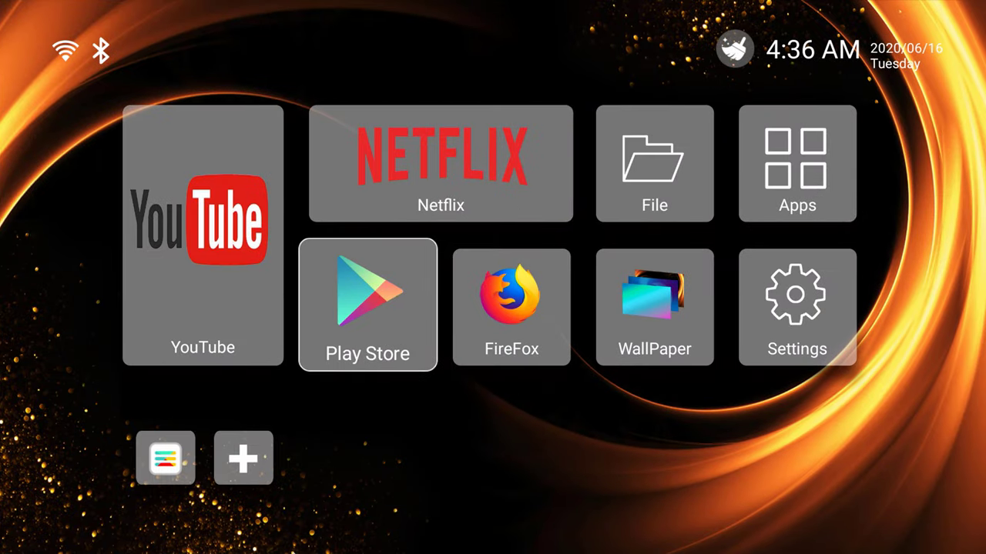
mouse_move(319, 552)
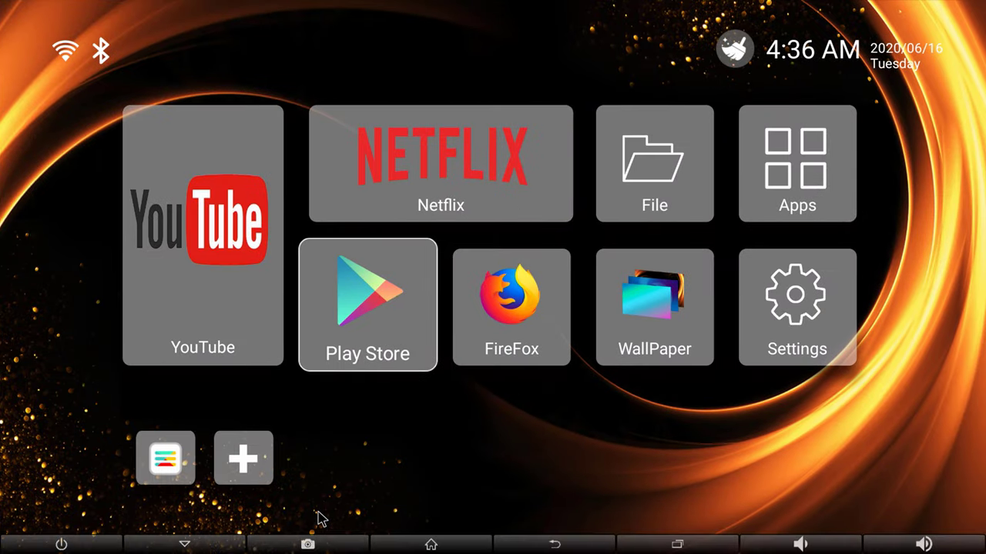
click(393, 543)
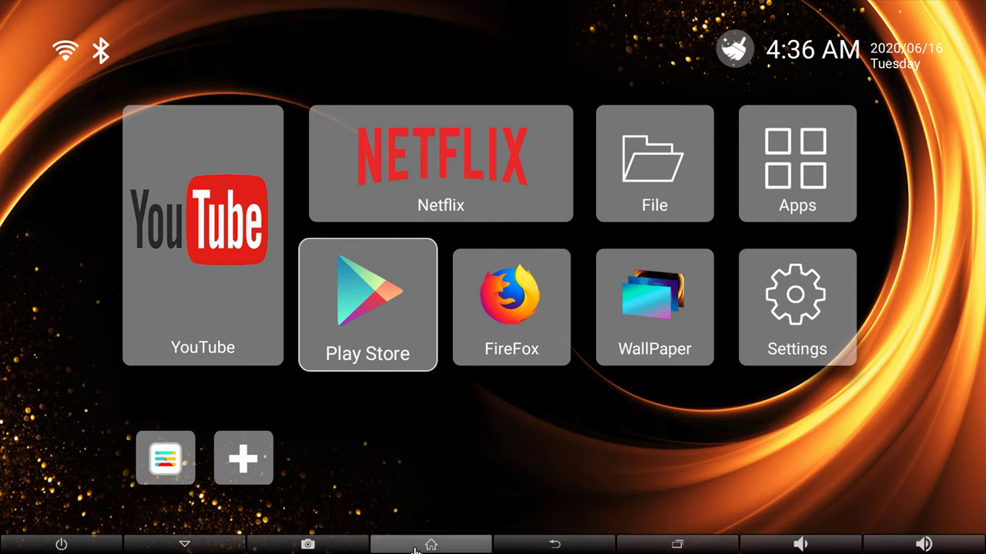